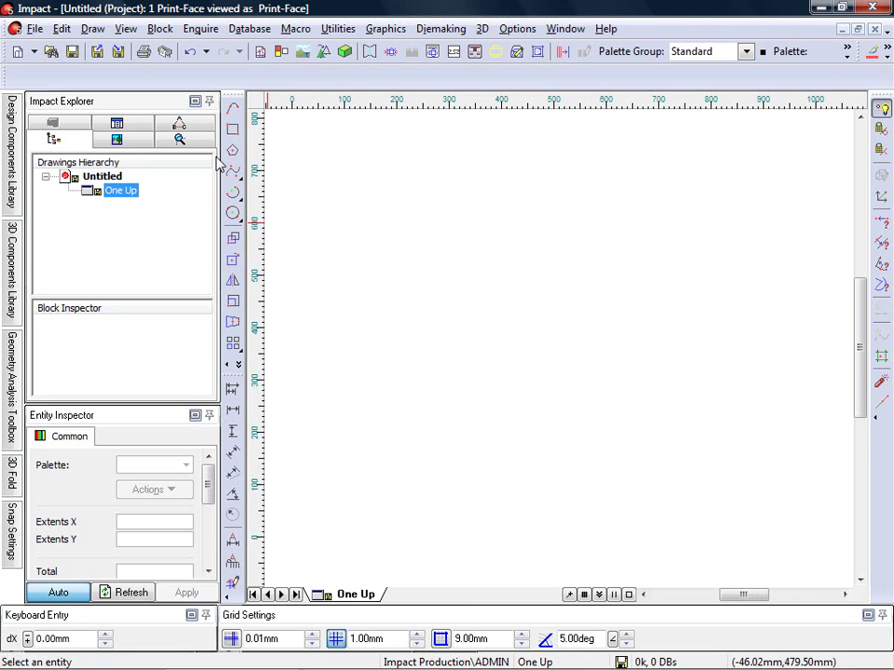
Step: Insert the corrugated 4 Panels design component into the drawing and choose B Flute (3mm) as its material
click(4, 180)
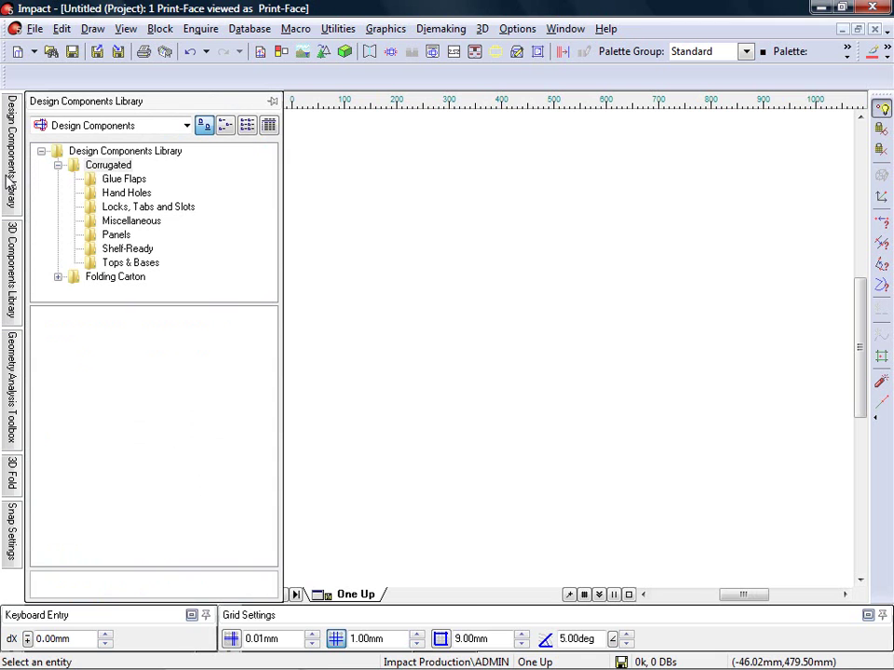
click(92, 236)
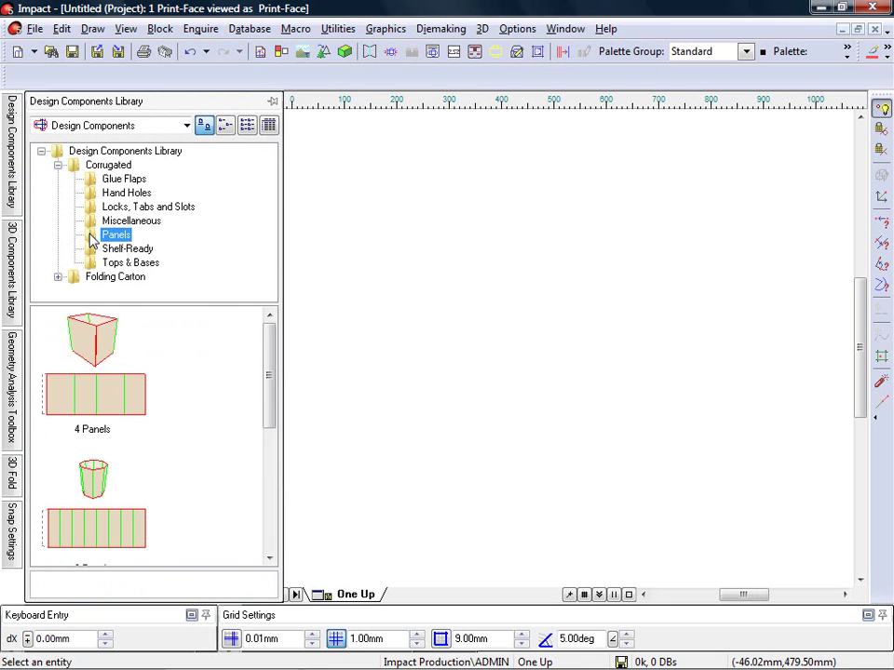
mouse_move(268, 361)
mouse_down()
mouse_move(271, 499)
mouse_move(271, 355)
mouse_up()
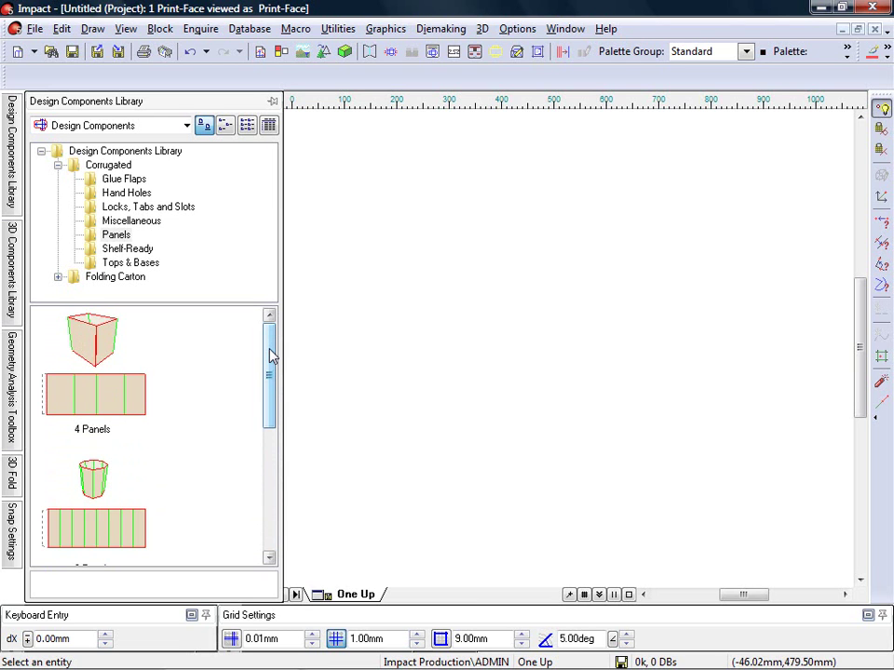
mouse_move(111, 379)
mouse_down()
mouse_move(165, 367)
mouse_move(471, 363)
mouse_up()
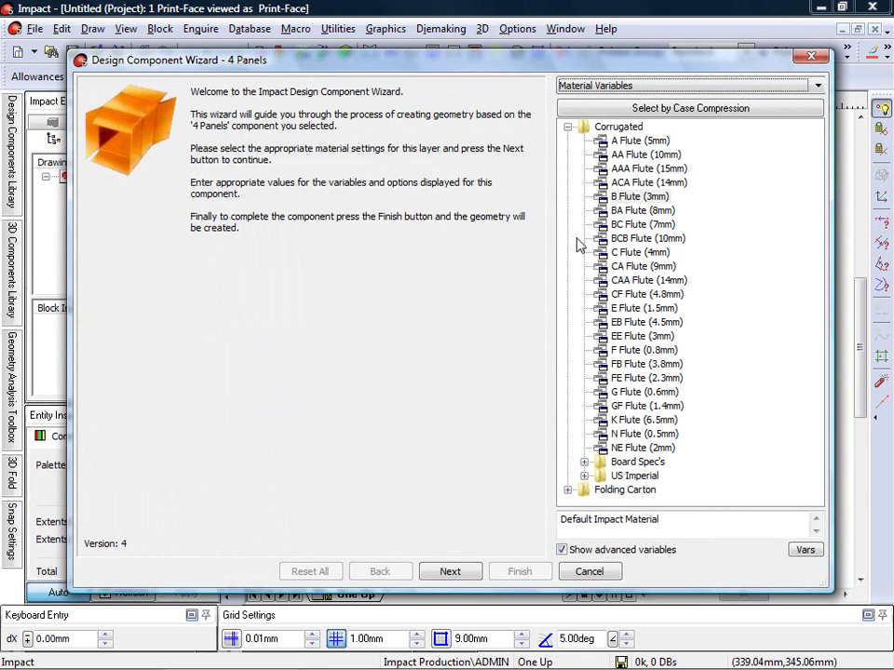
click(617, 197)
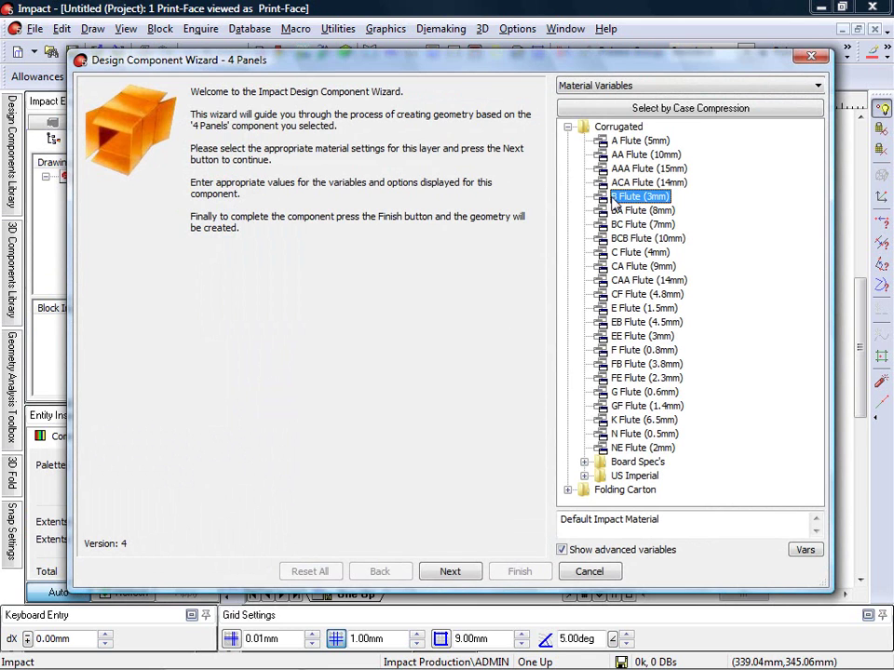
click(453, 572)
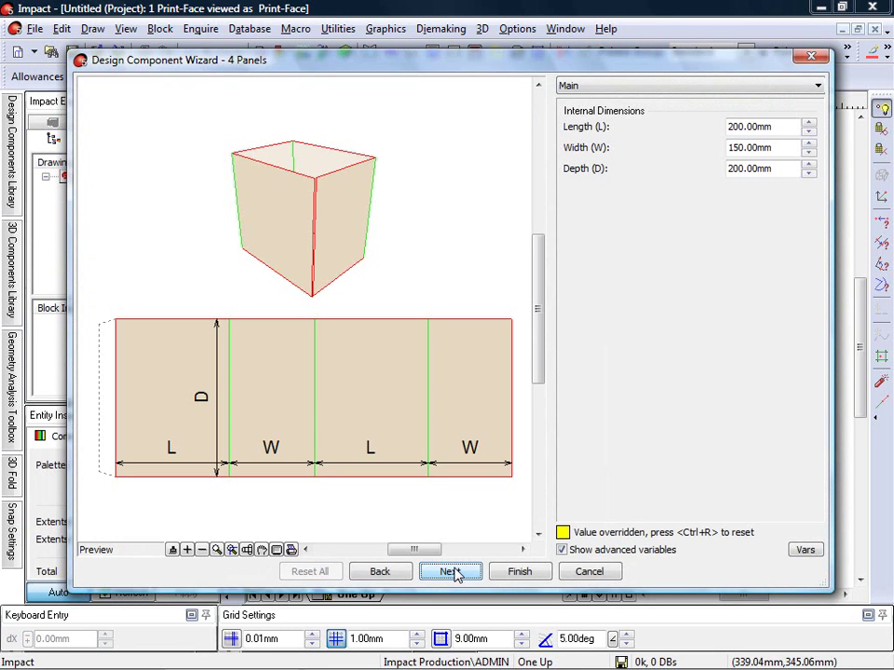
Step: Set the internal dimensions to length 250 mm, width 150 mm and depth 150 mm, and place the four-panel body at about X 155, Y 327 mm
double_click(778, 128)
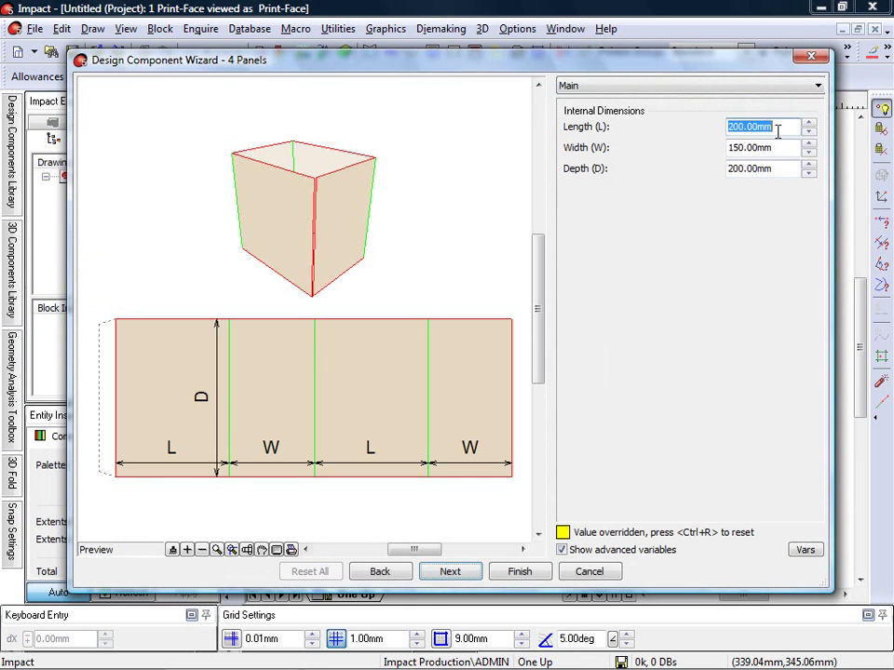
text(250)
key(Tab)
text(150)
key(Tab)
text(150)
key(Tab)
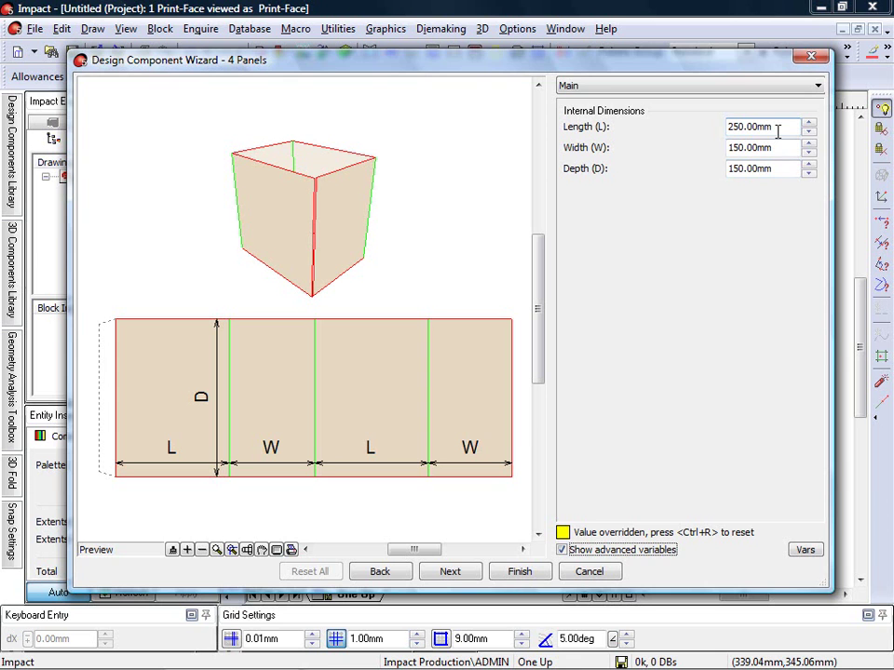
click(517, 570)
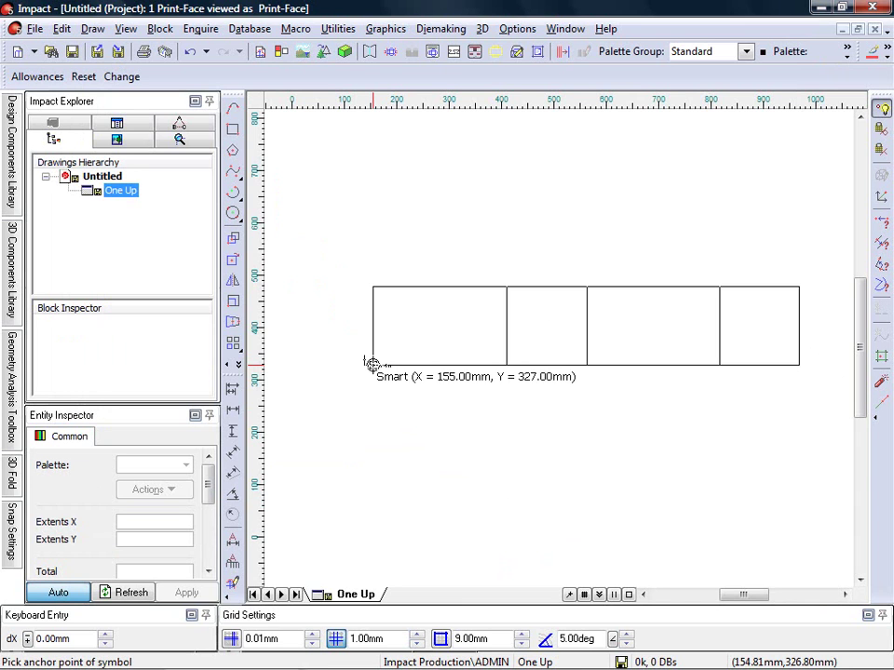
click(372, 364)
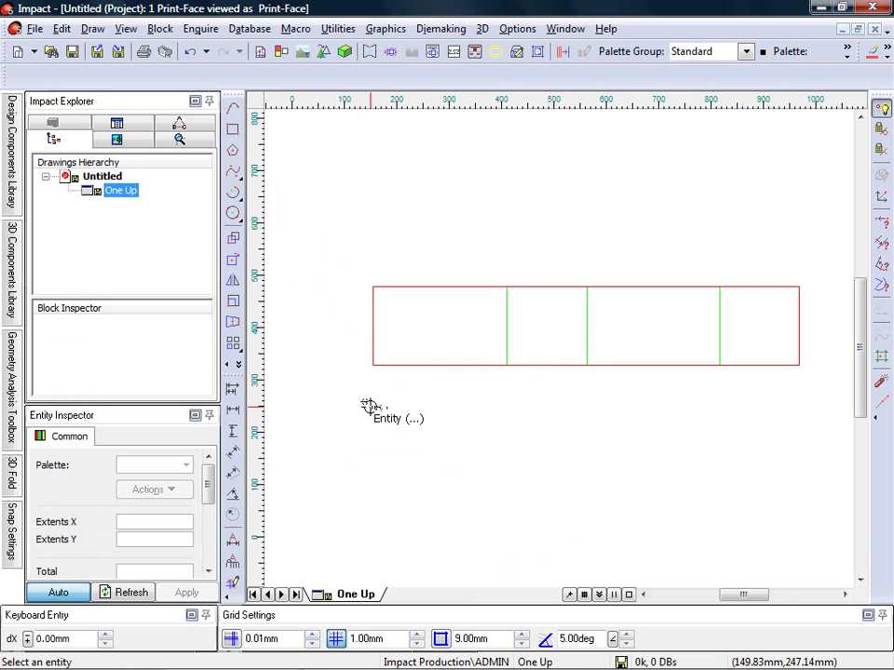
Step: Attach the corrugated Basic Glueflap component to the outer left edge of the four-panel body
mouse_move(12, 179)
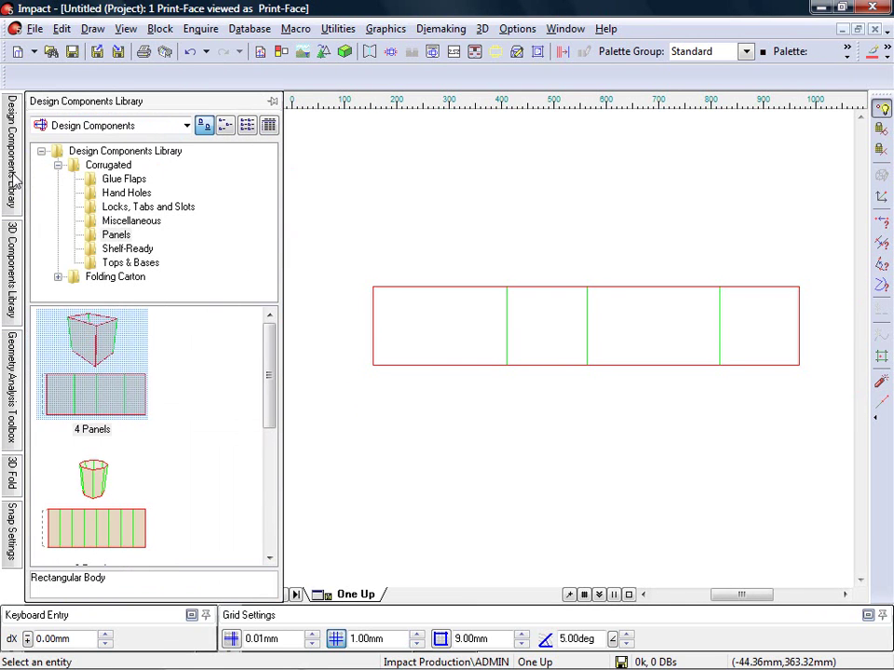
click(117, 180)
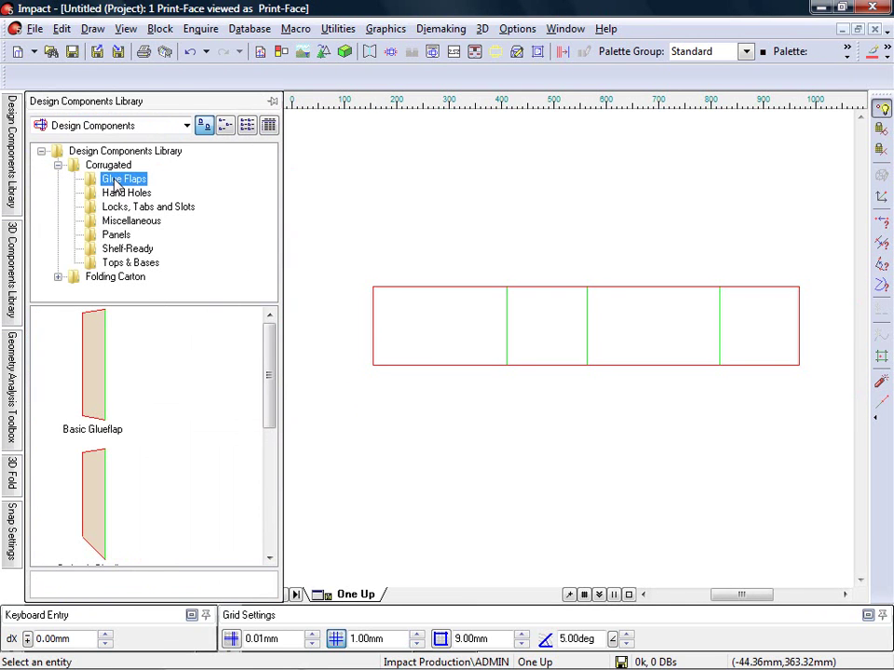
drag(93, 358, 331, 336)
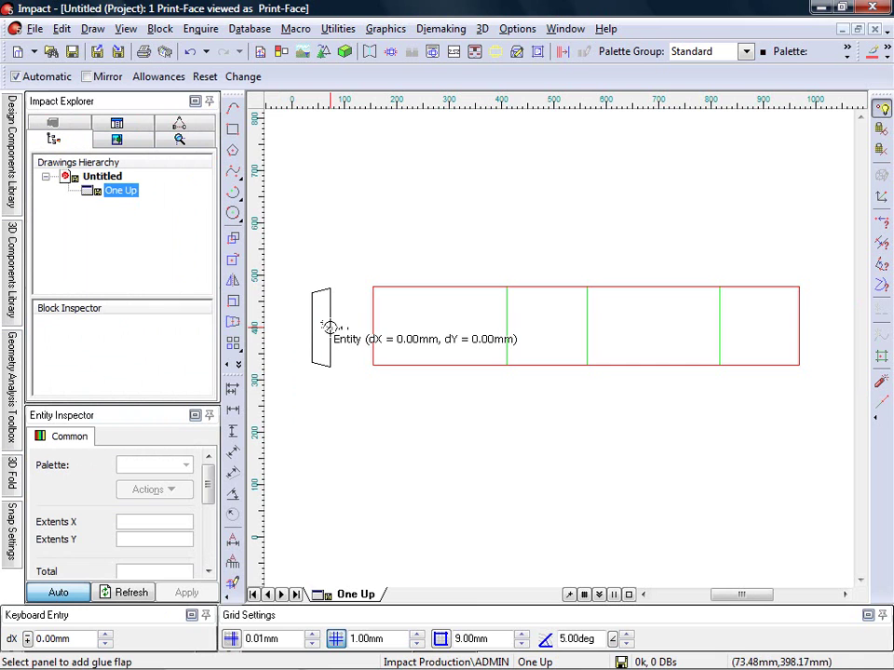
click(361, 319)
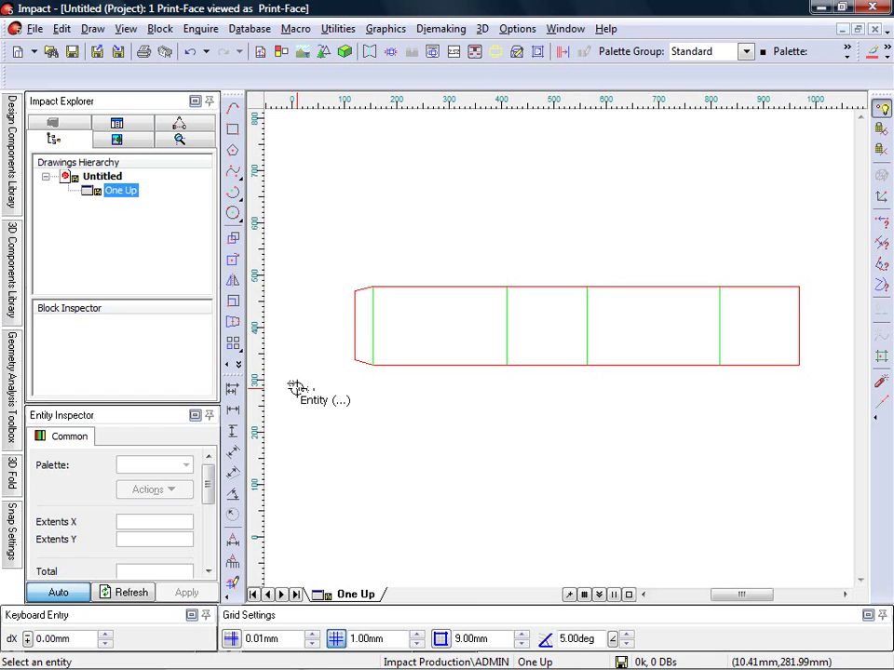
Step: Attach the corrugated base component listed after Crash Lock Base to the lower edge of the four panels
click(15, 179)
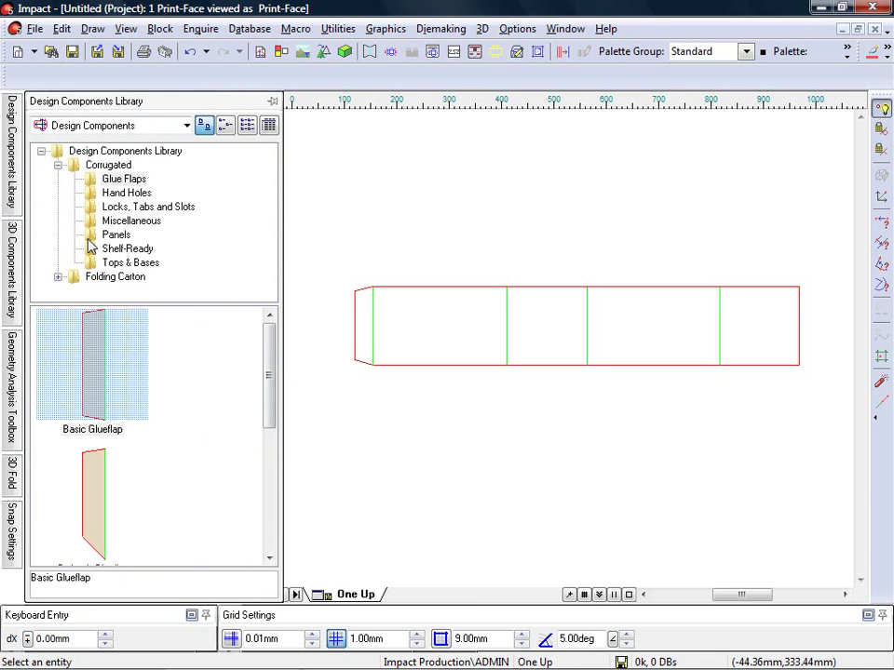
click(105, 263)
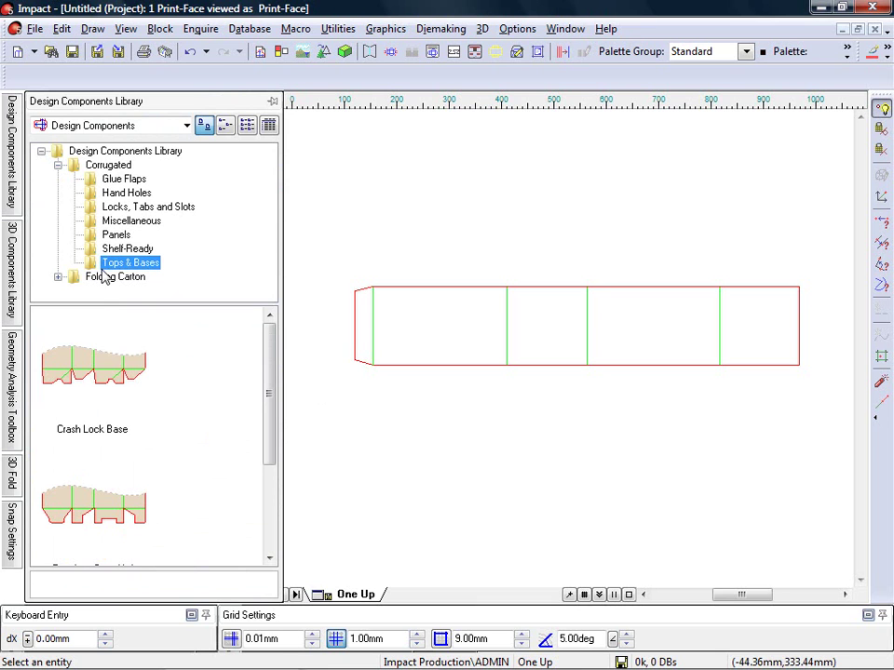
click(90, 513)
drag(90, 514, 500, 468)
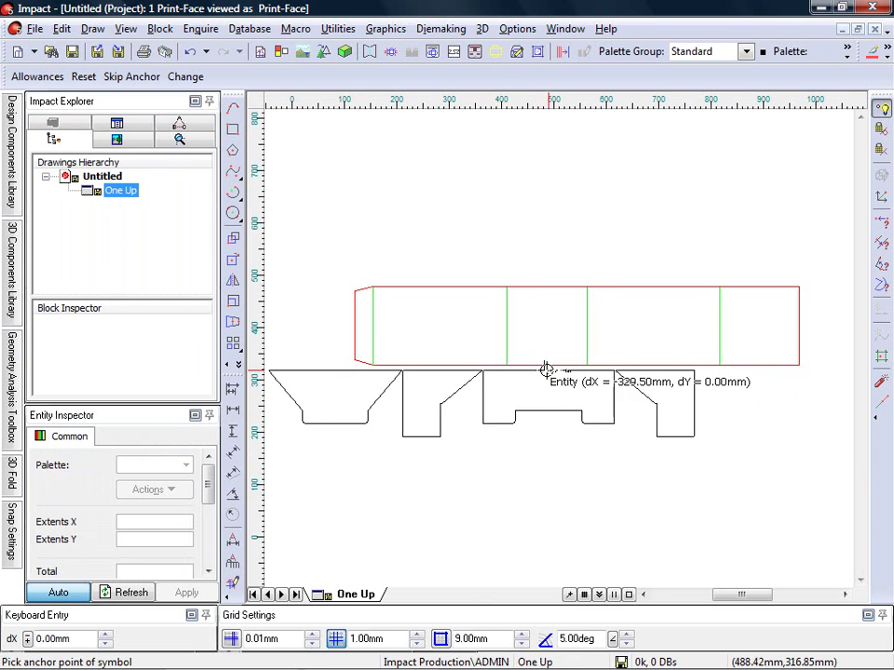
click(742, 369)
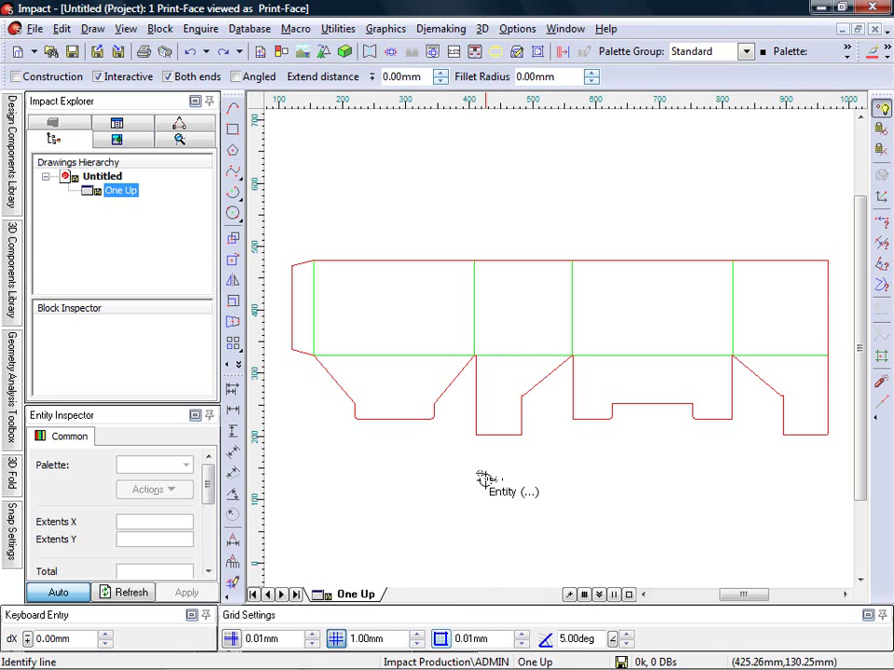
Step: Offset the second panel's top edge upward by 75 mm with both ends joined to form a dust flap
click(507, 257)
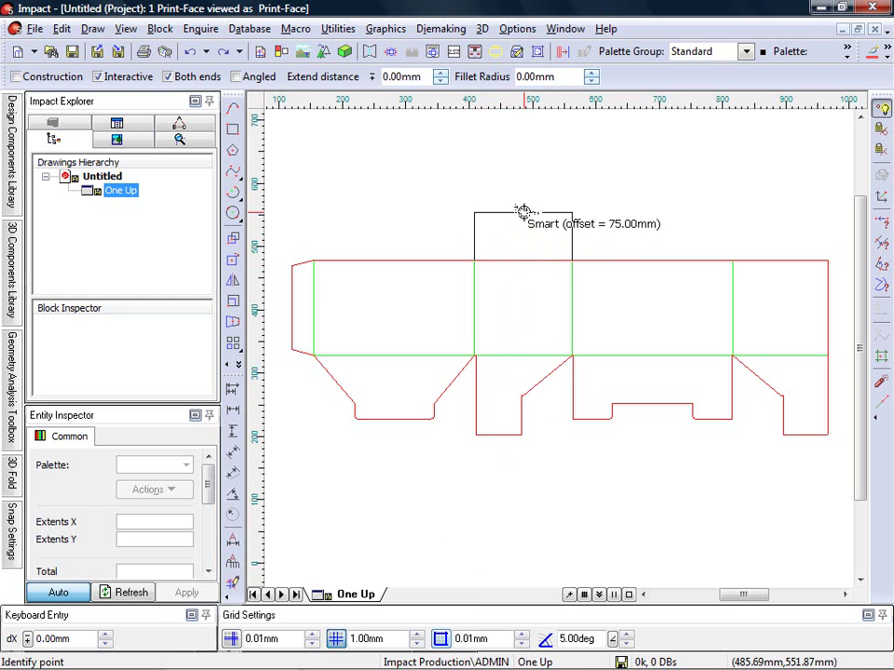
click(523, 211)
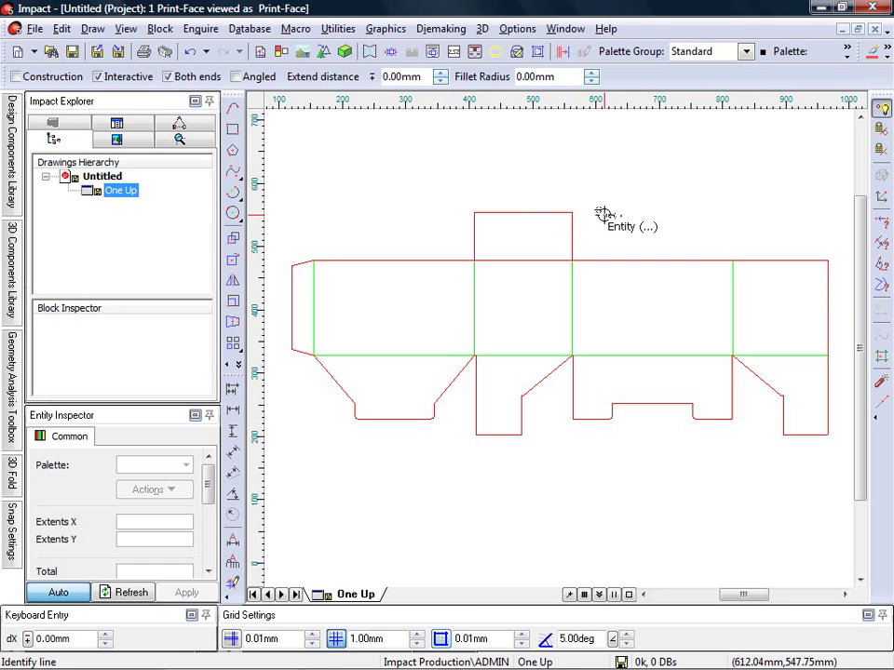
key(Escape)
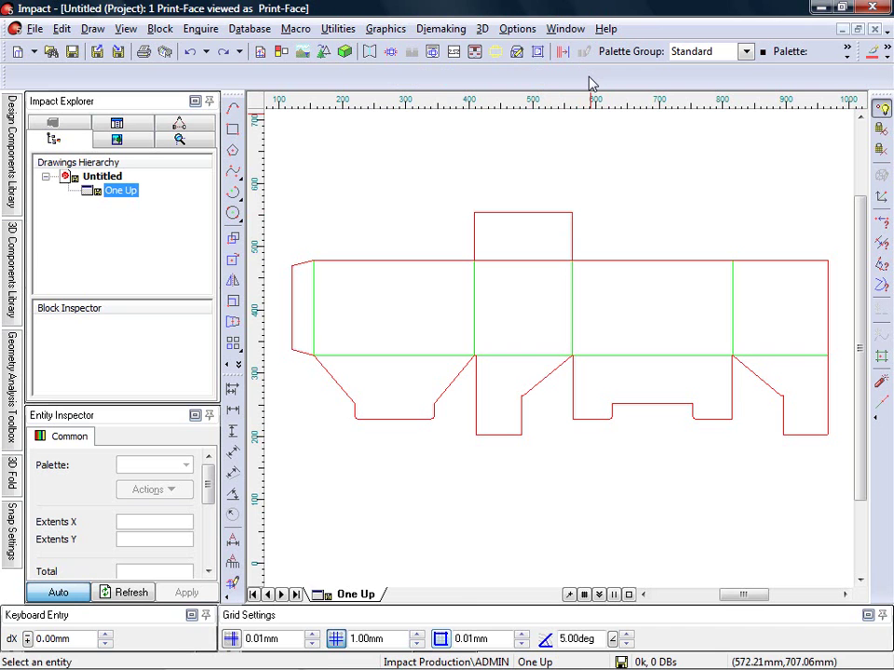
Step: Draw a circle centred on the second panel's upper-left corner with its radius reaching the dust flap's upper-left corner
click(233, 213)
click(475, 260)
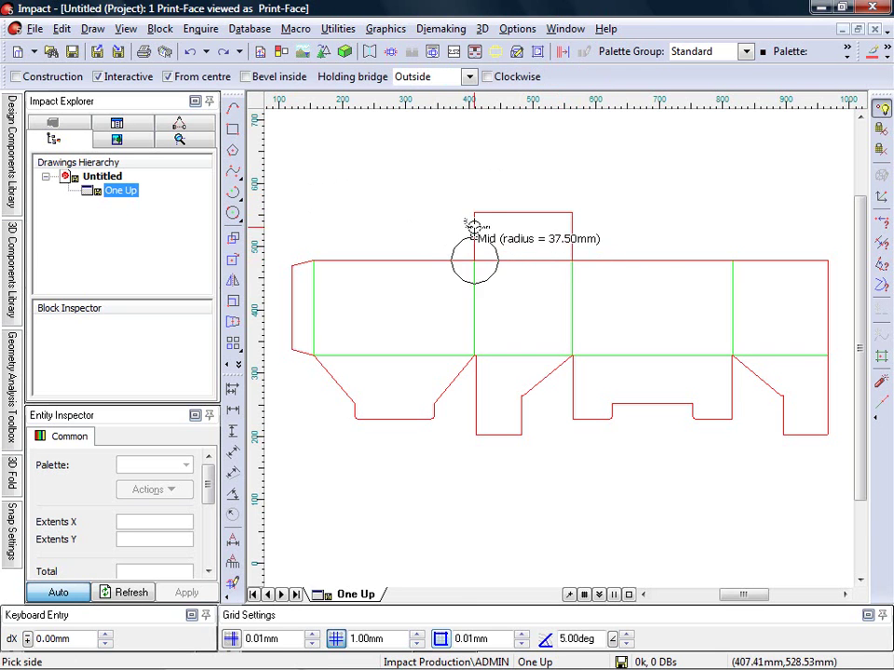
click(474, 213)
right_click(605, 186)
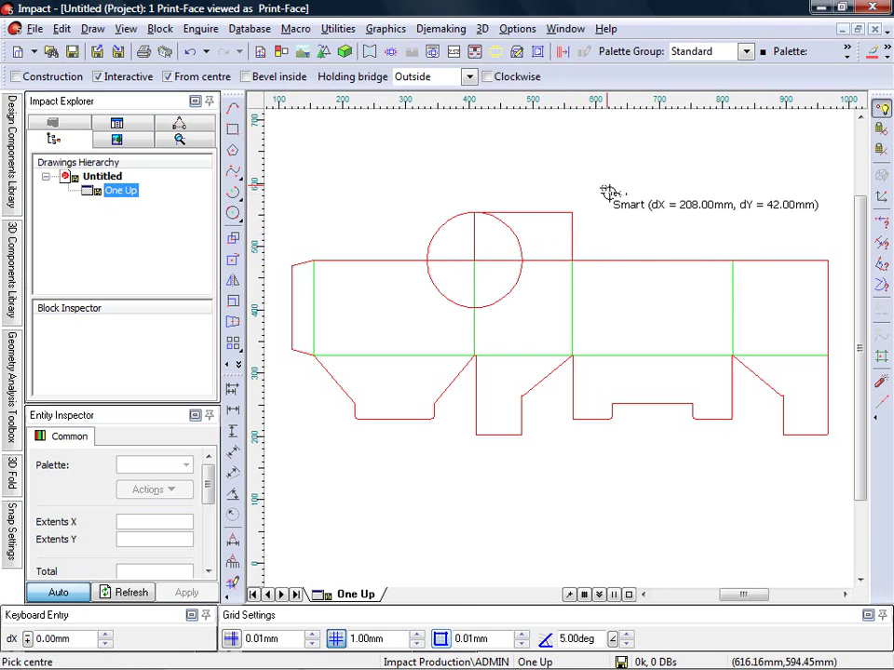
click(611, 193)
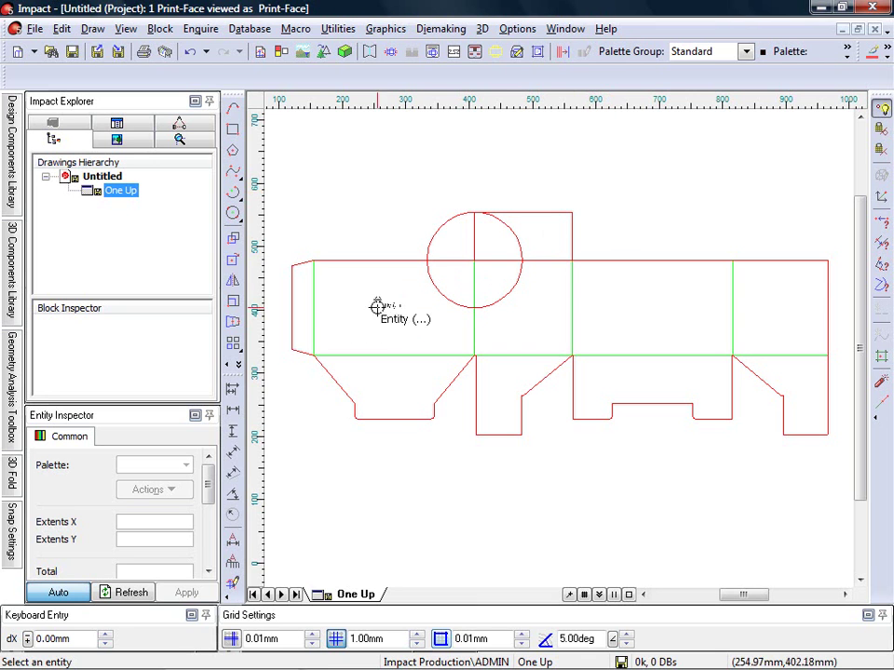
Step: Offset a flap upward from the first panel's top-left corner to the circle's left edge, using the second panel's 153 mm crease spacing as offset
click(235, 365)
click(260, 379)
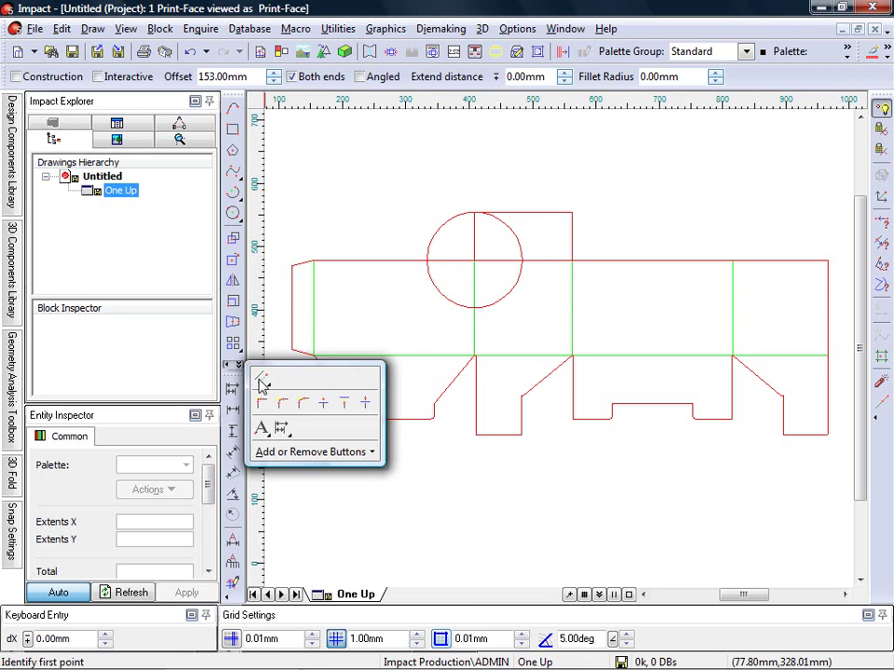
click(312, 261)
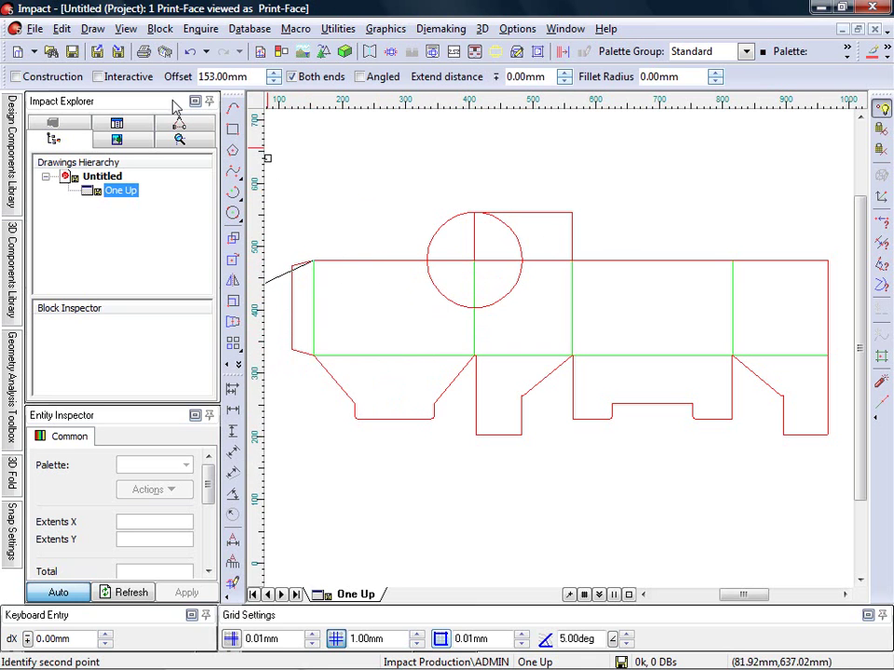
double_click(210, 77)
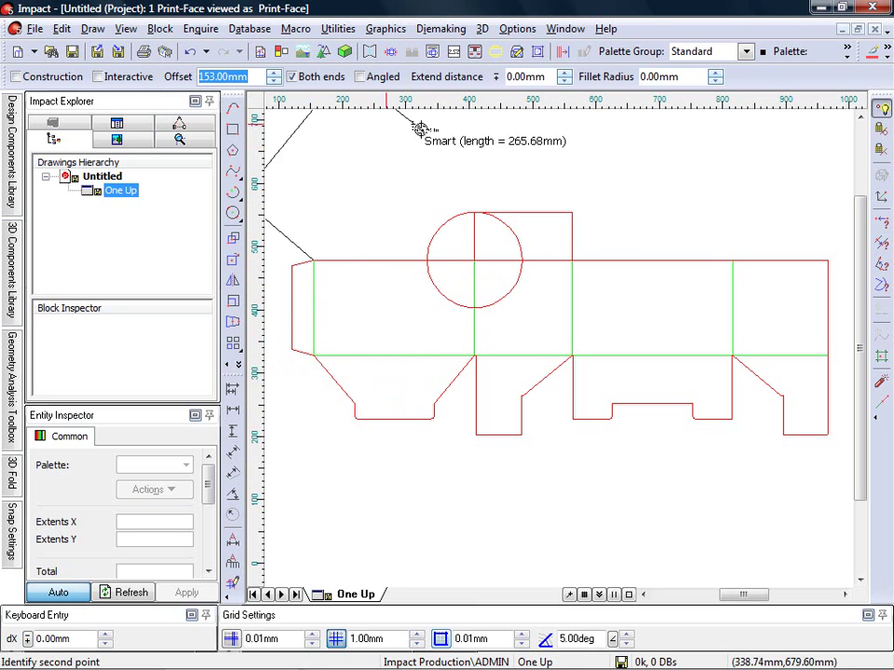
click(879, 246)
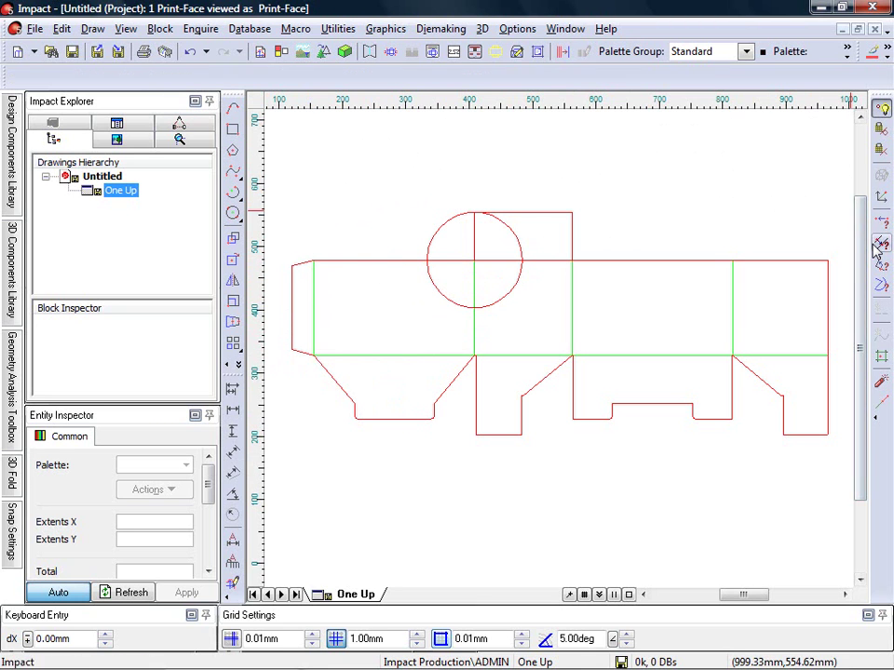
click(470, 330)
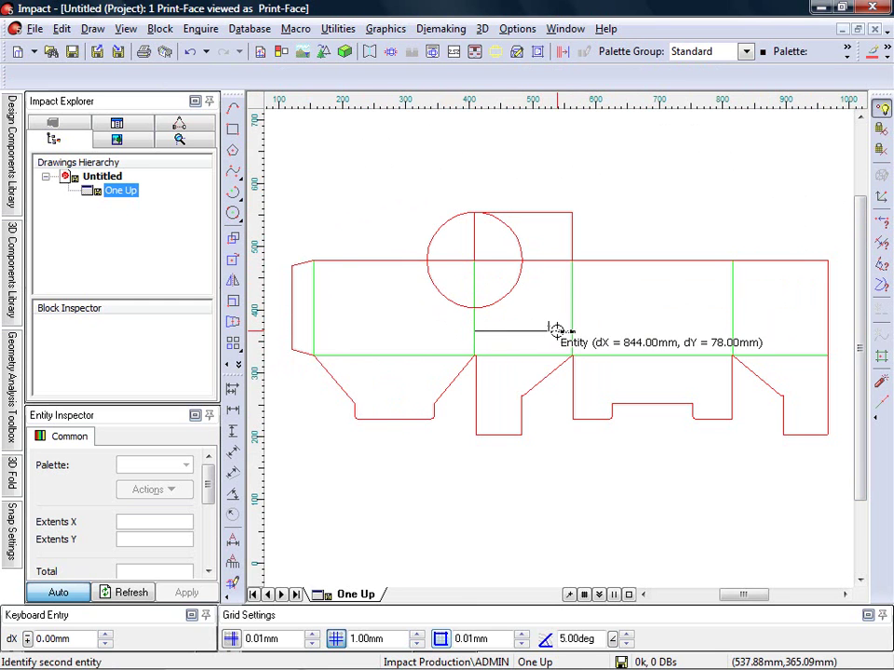
click(568, 330)
click(426, 257)
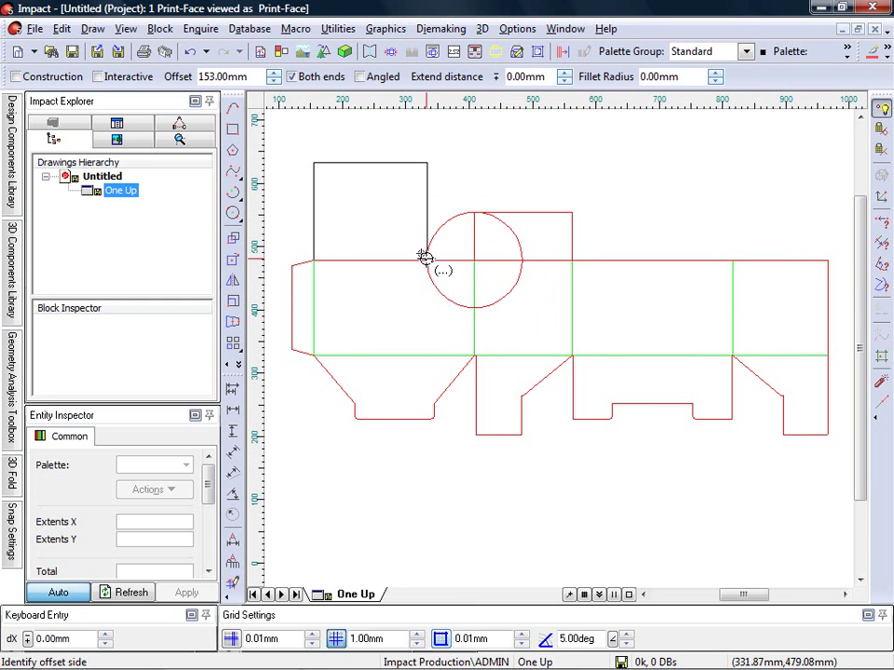
click(398, 174)
right_click(506, 162)
click(517, 172)
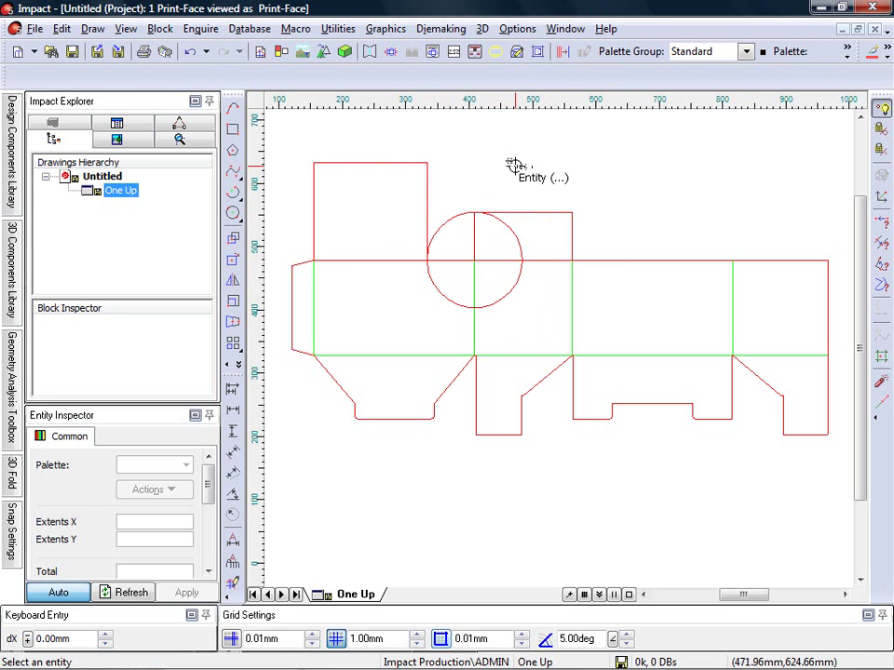
Step: Draw a line from the circle's centre, projected at 150 degrees to the right edge of the first panel's top flap
key(l)
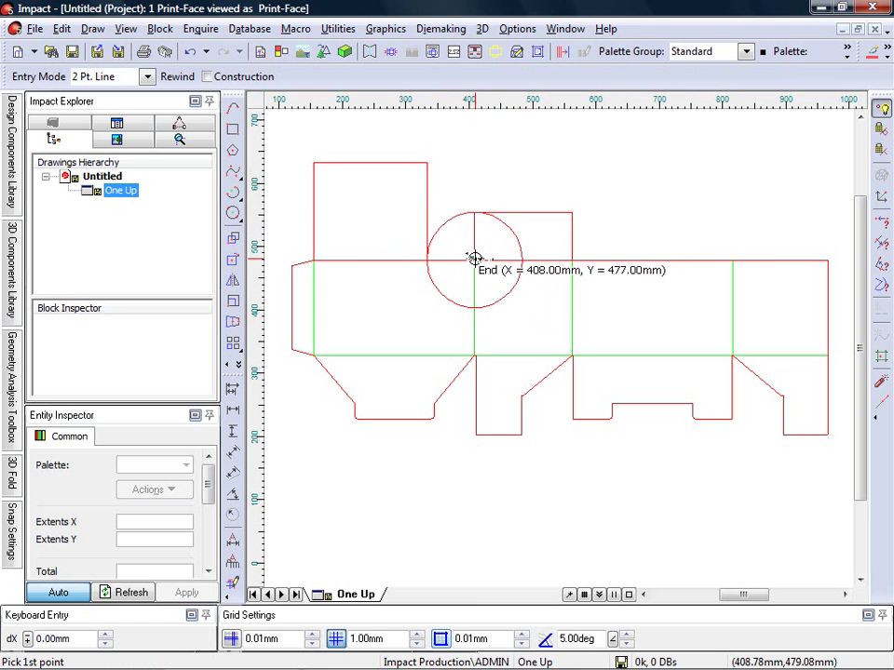
click(475, 258)
click(294, 78)
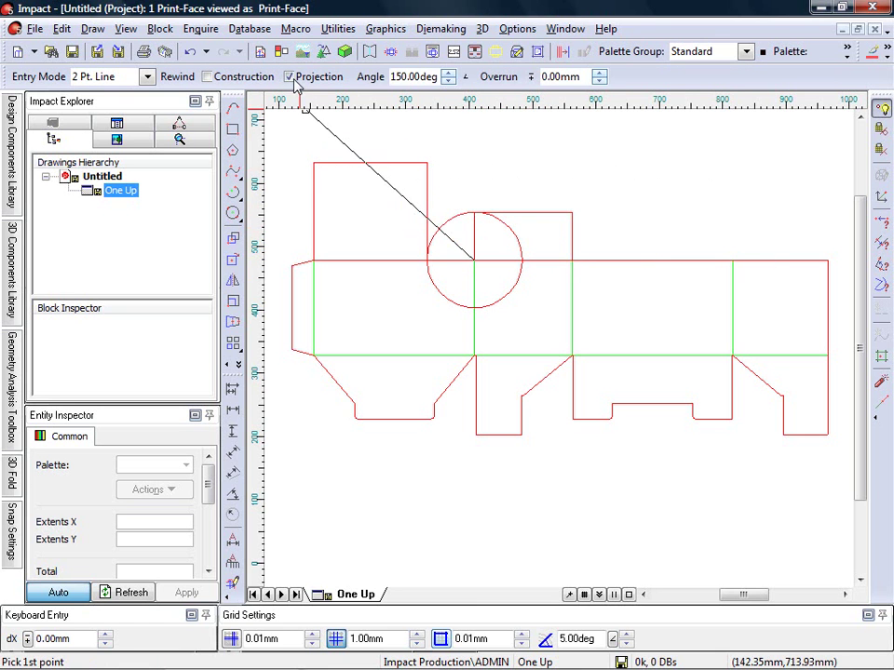
click(425, 178)
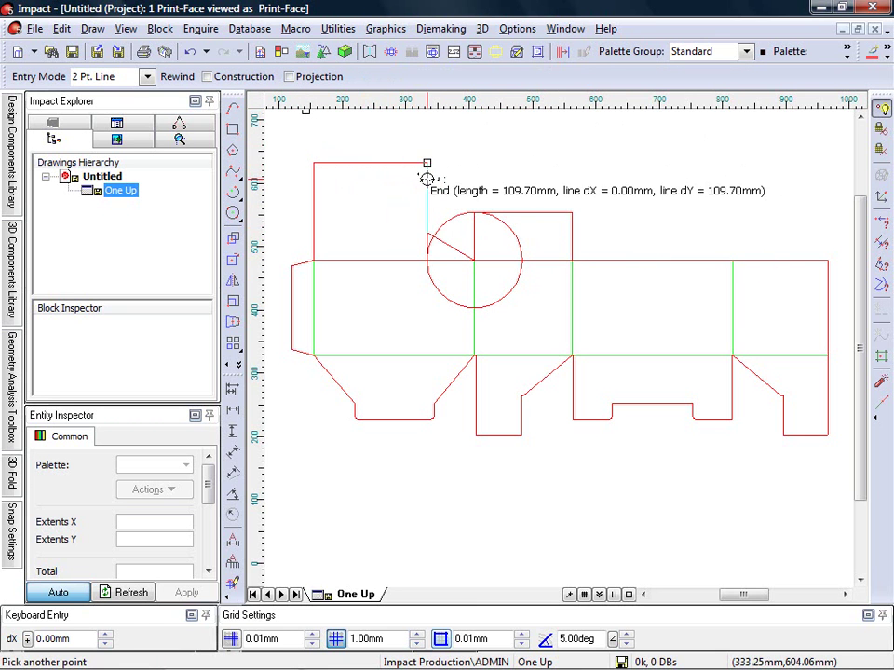
right_click(569, 154)
click(585, 168)
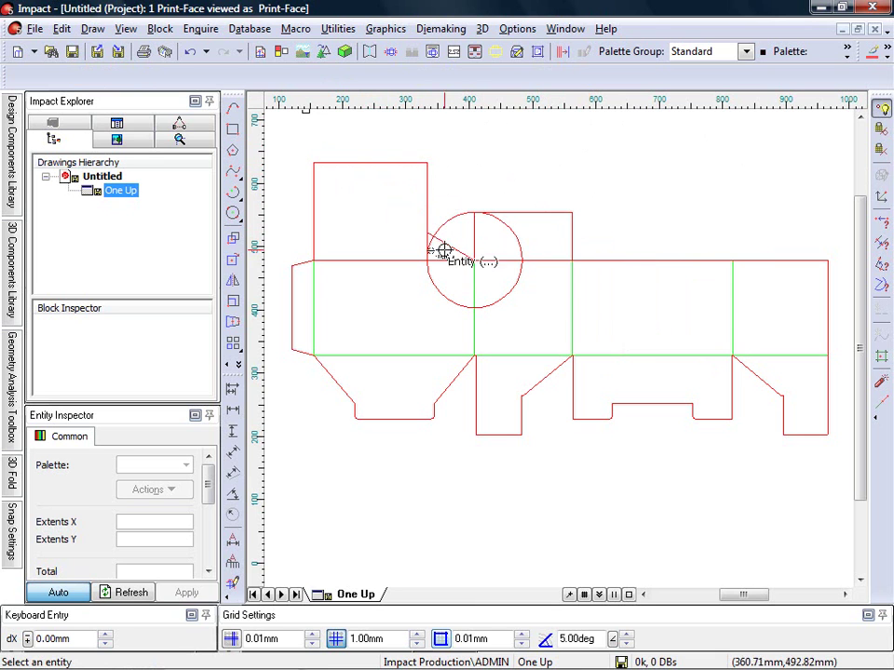
Step: Trim the circle and projected line between the first and second panels' top flaps, leaving the upper-left arc and short line stub
click(233, 366)
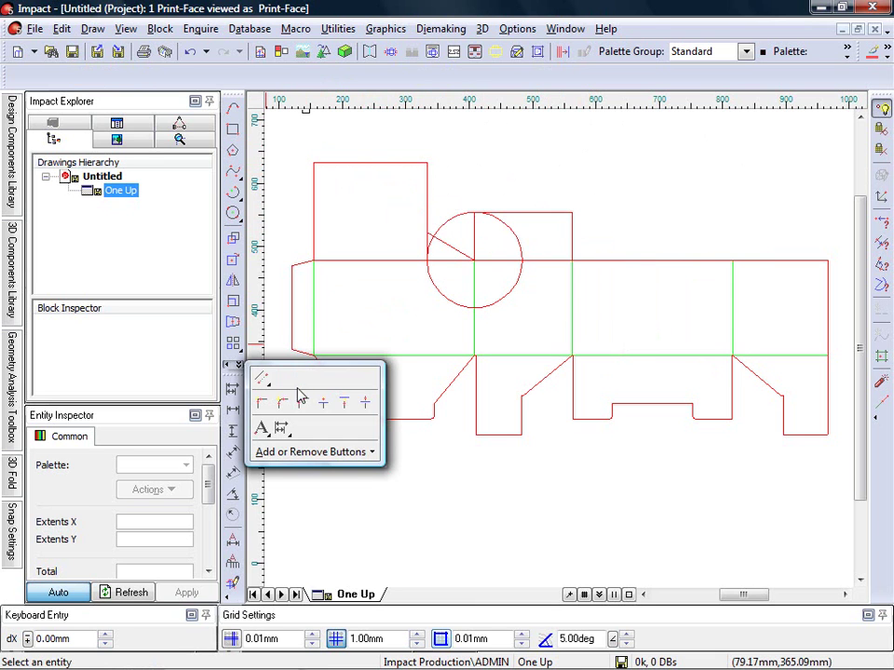
click(323, 403)
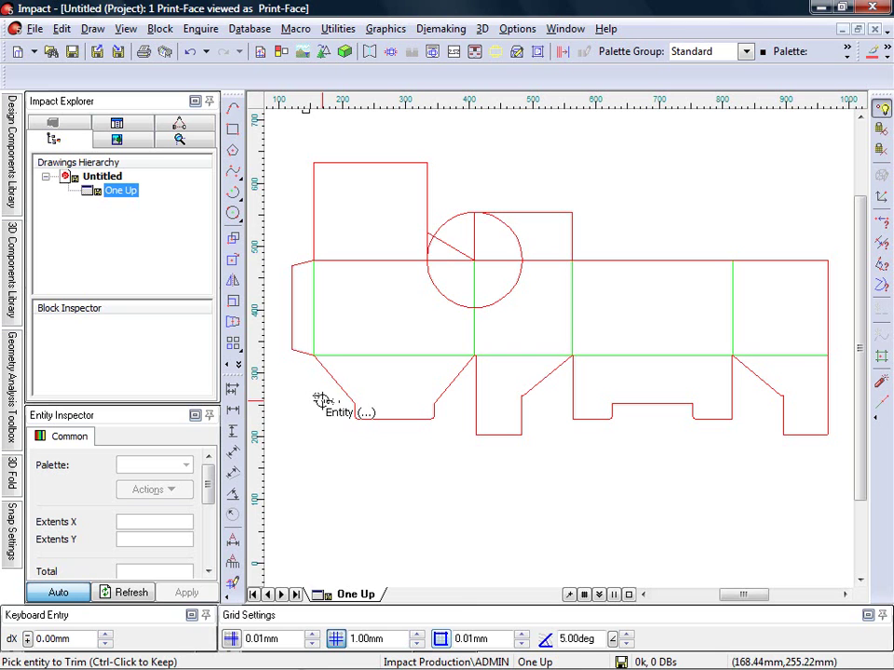
ctrl+click(455, 216)
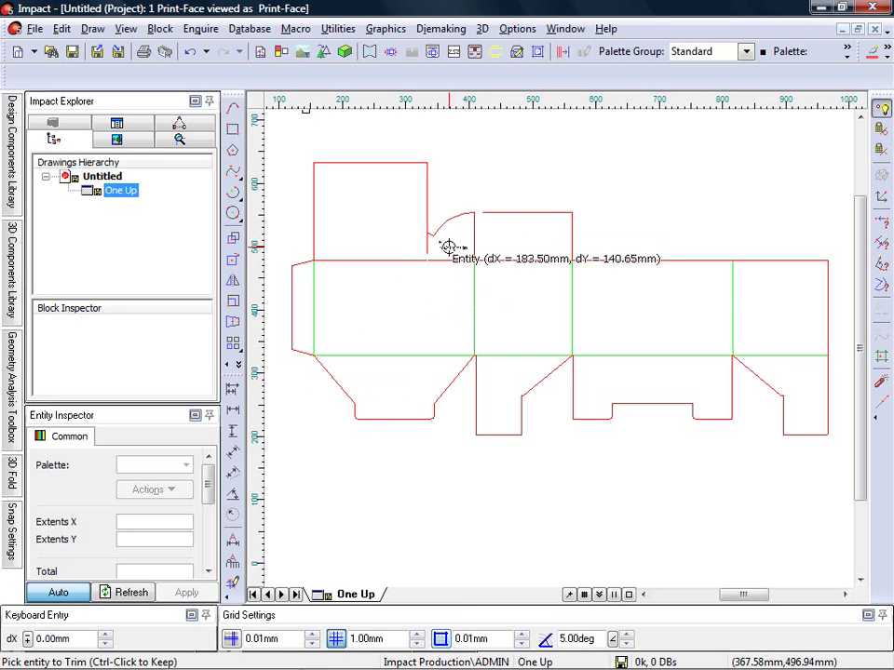
key(Escape)
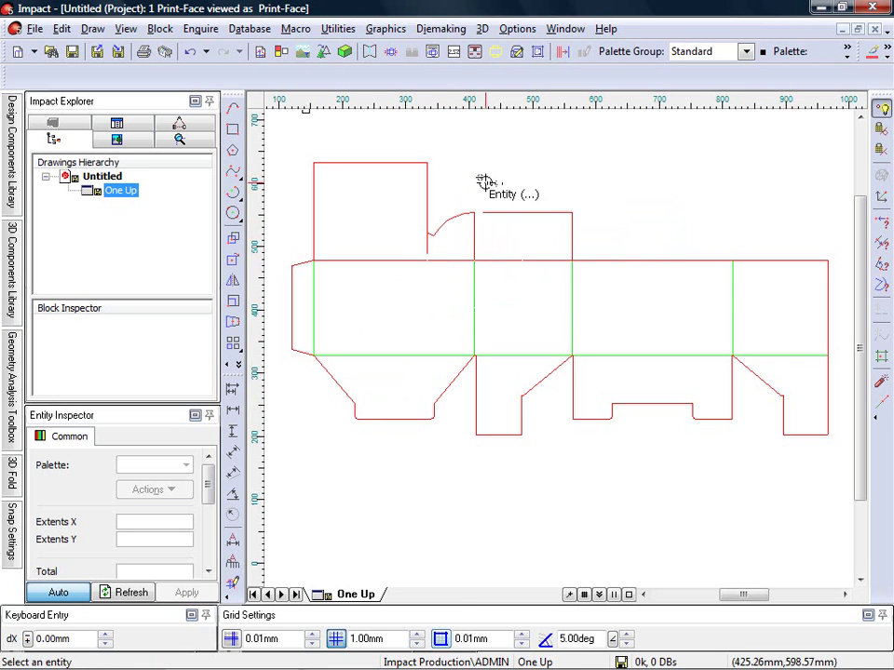
Step: Mirror the first top flap's inner edge, the arc and the short line about the second panel's vertical centreline, keeping the originals
click(427, 199)
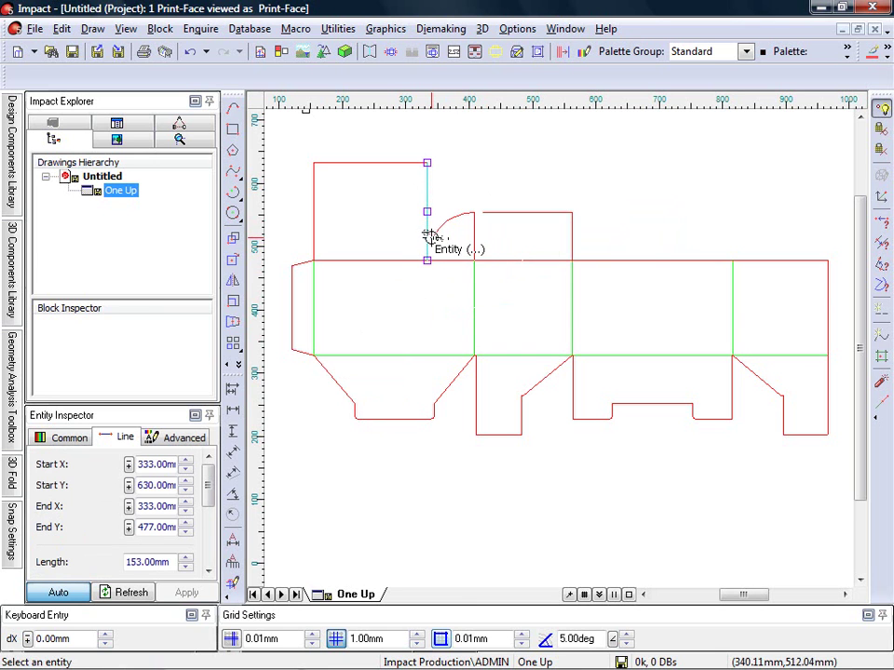
shift+click(442, 224)
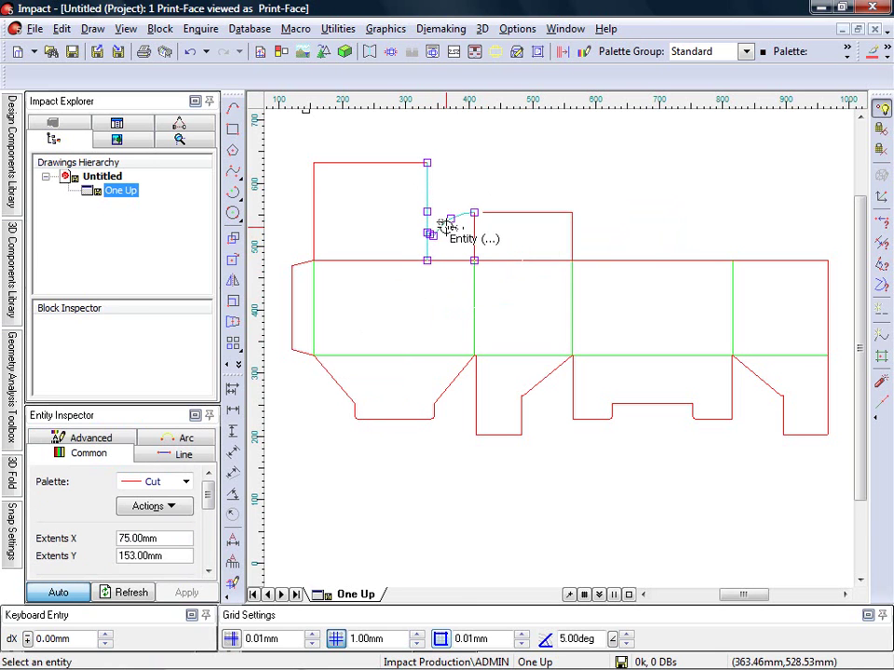
click(233, 280)
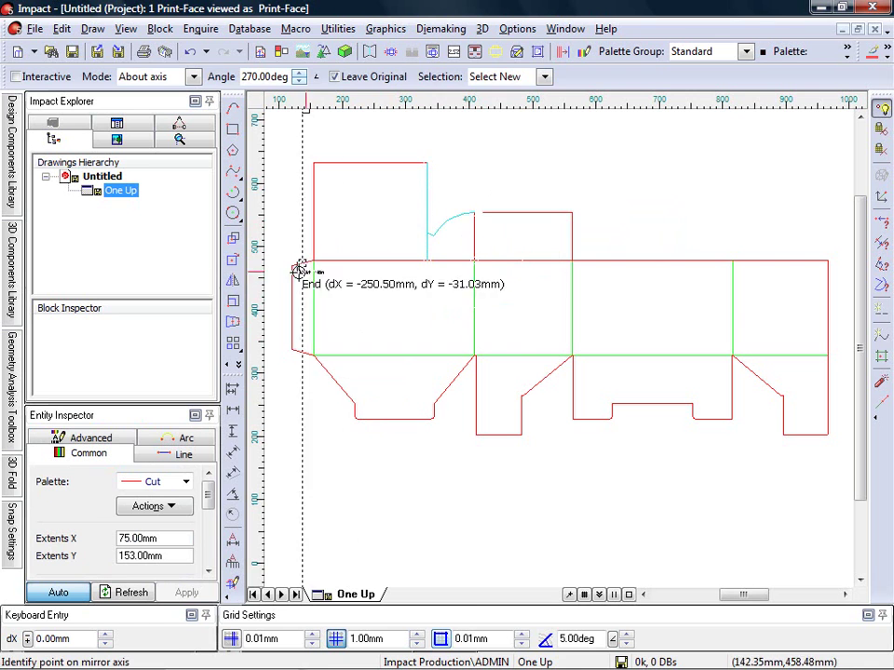
right_click(537, 177)
click(596, 185)
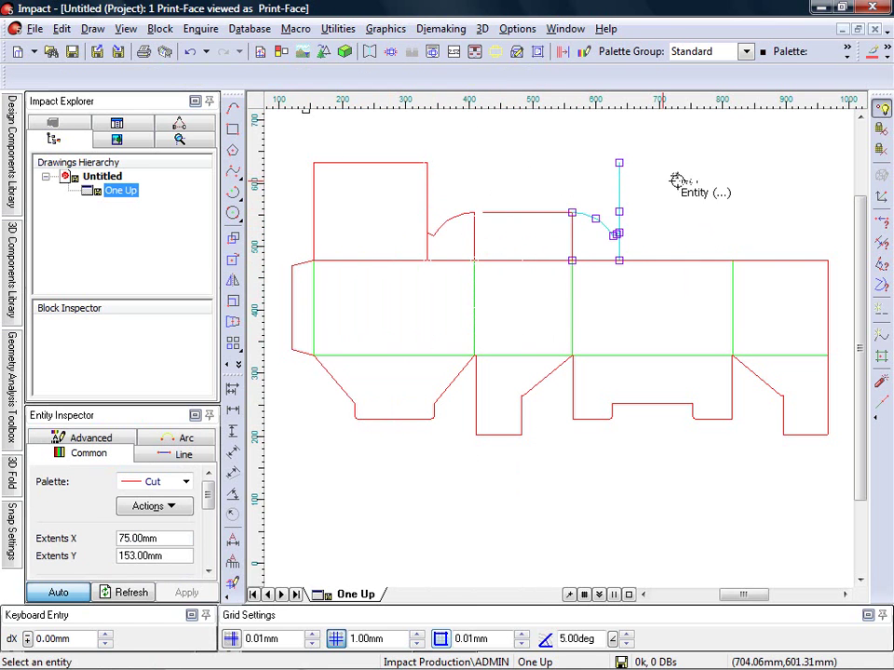
click(722, 168)
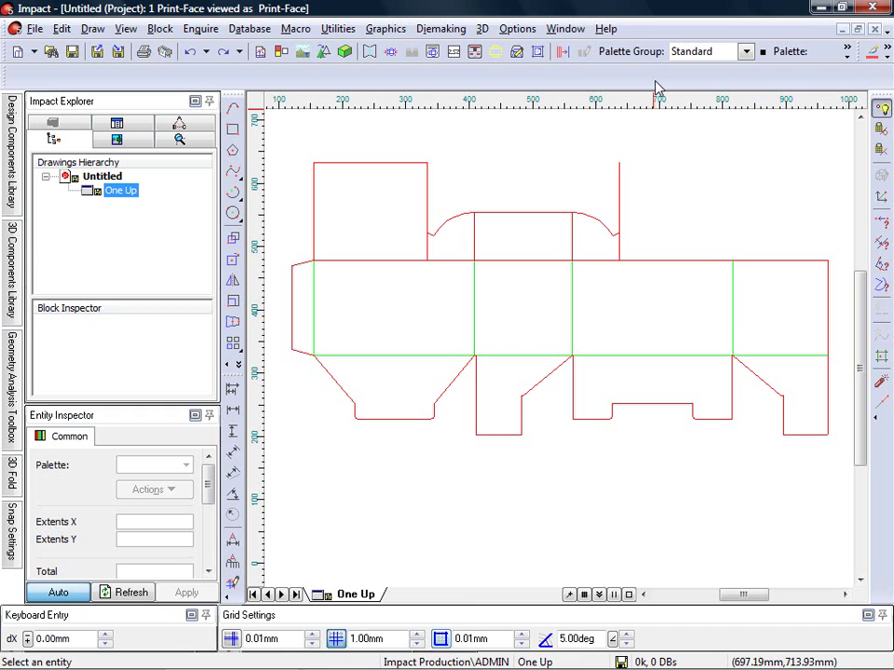
Step: Offset the fourth panel's top edge upward by 30 mm with both ends joined at a 15-degree angle
key(o)
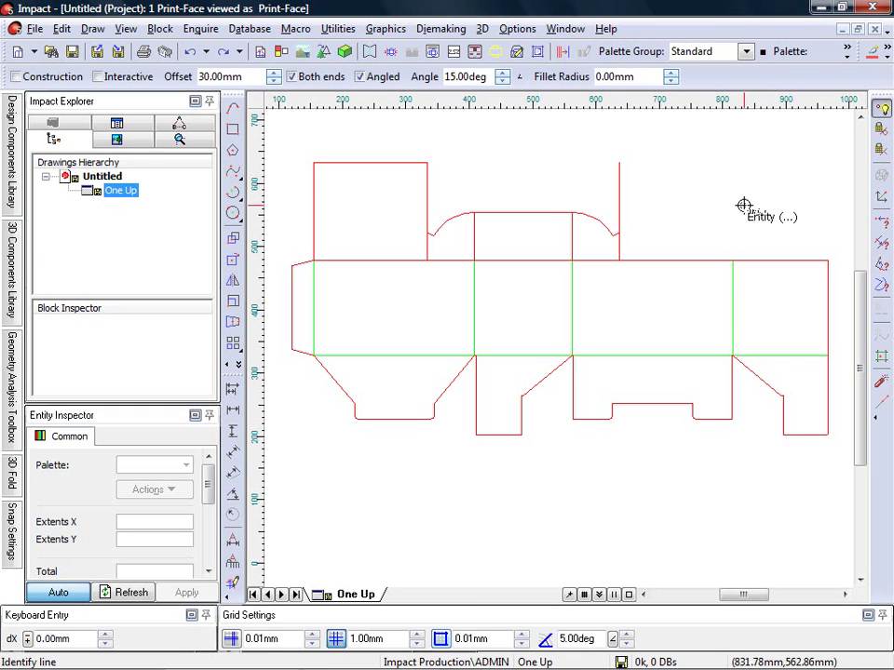
click(766, 252)
right_click(754, 208)
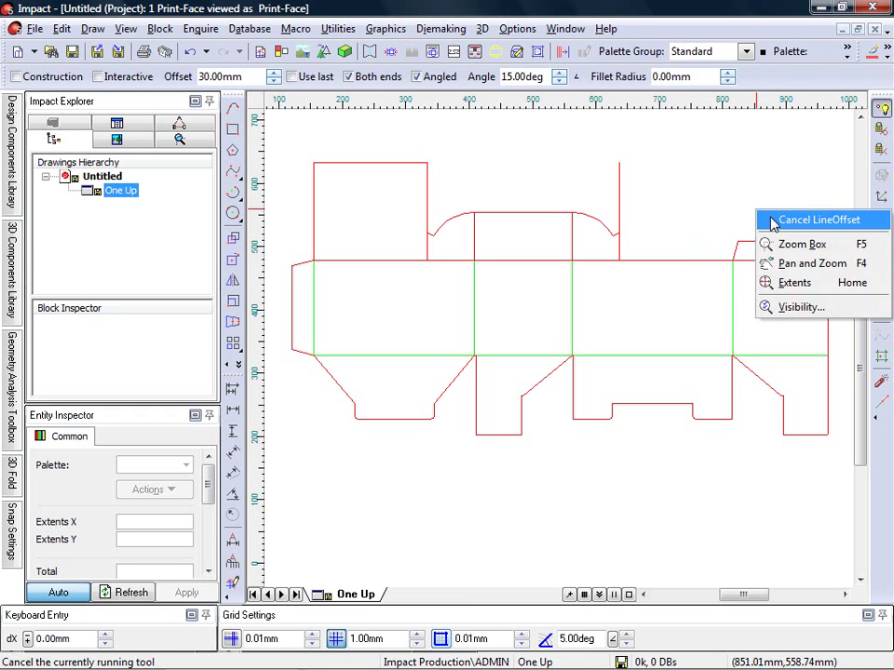
click(786, 218)
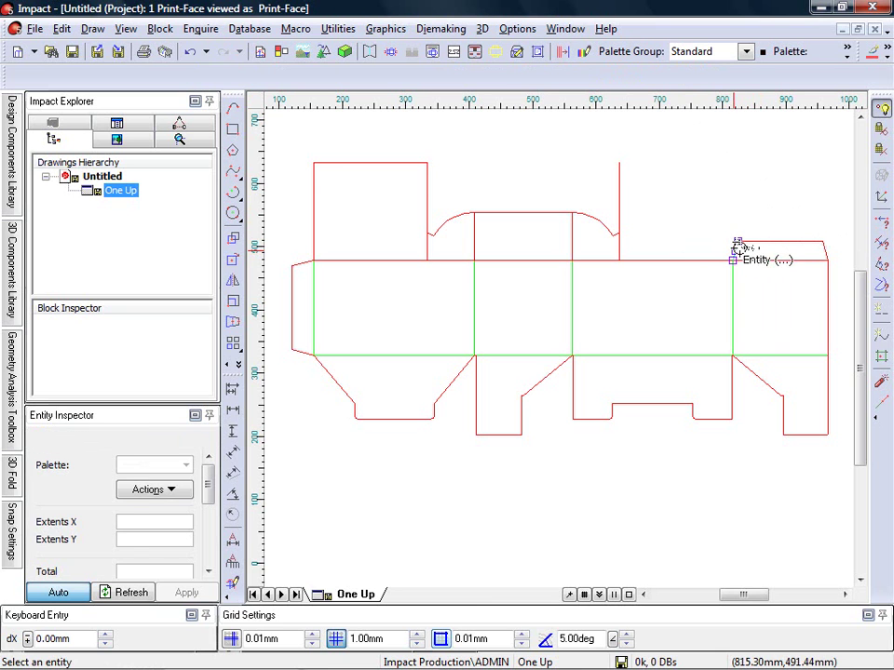
Step: Mirror the 30 mm flap's top edge and inner angled side about the crease between the third and fourth panels, keeping the originals
click(739, 244)
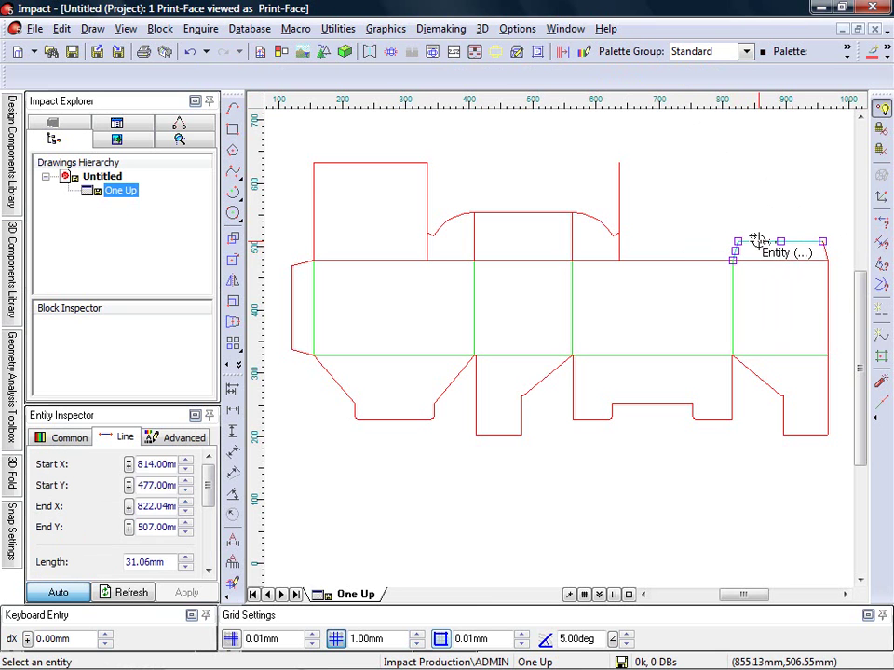
click(233, 279)
click(732, 261)
right_click(736, 197)
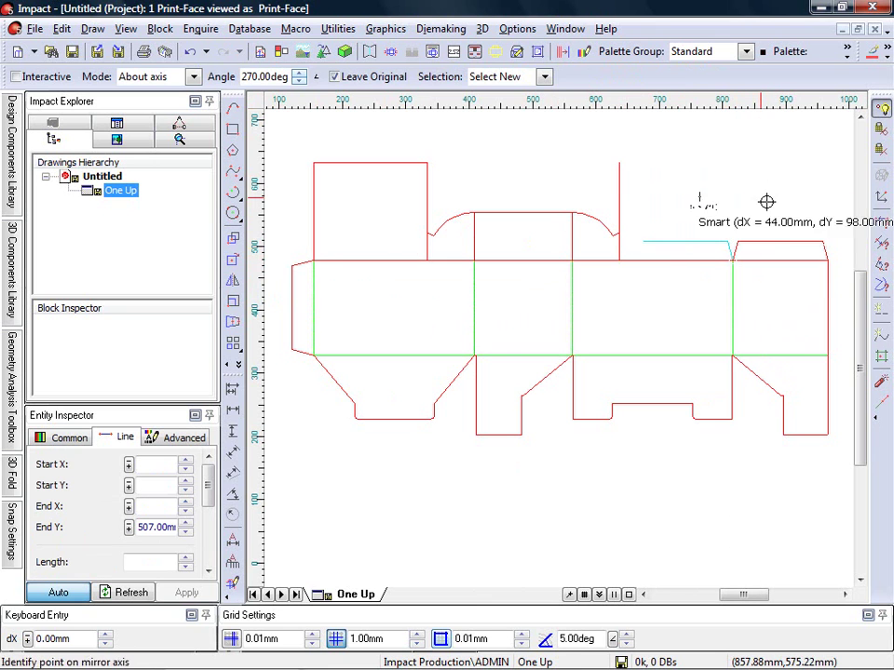
click(759, 207)
key(Escape)
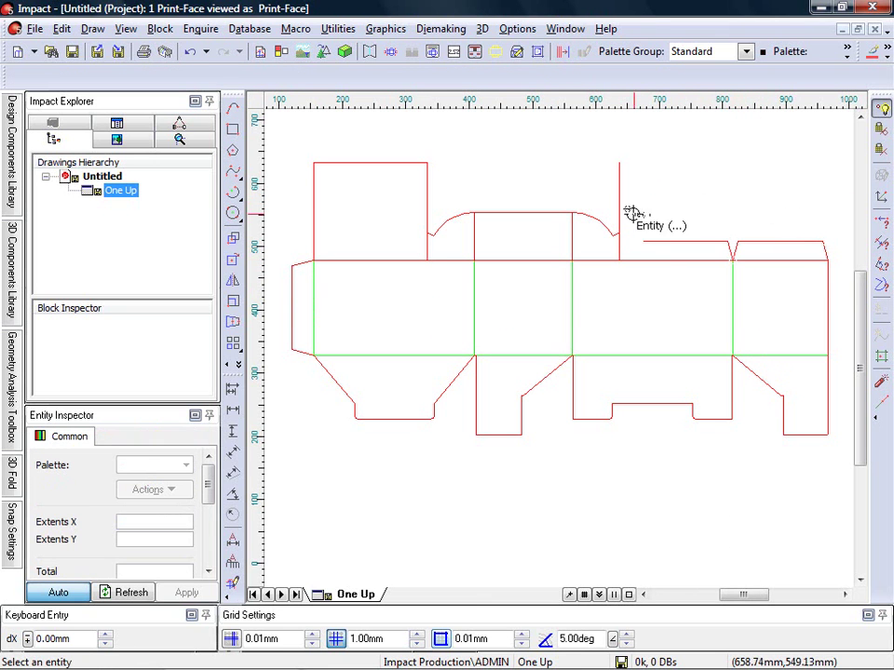
Step: Extend the top edge of the third panel's mirrored flap to the vertical line beside the second panel's gusset, with 0 mm overrun
click(236, 365)
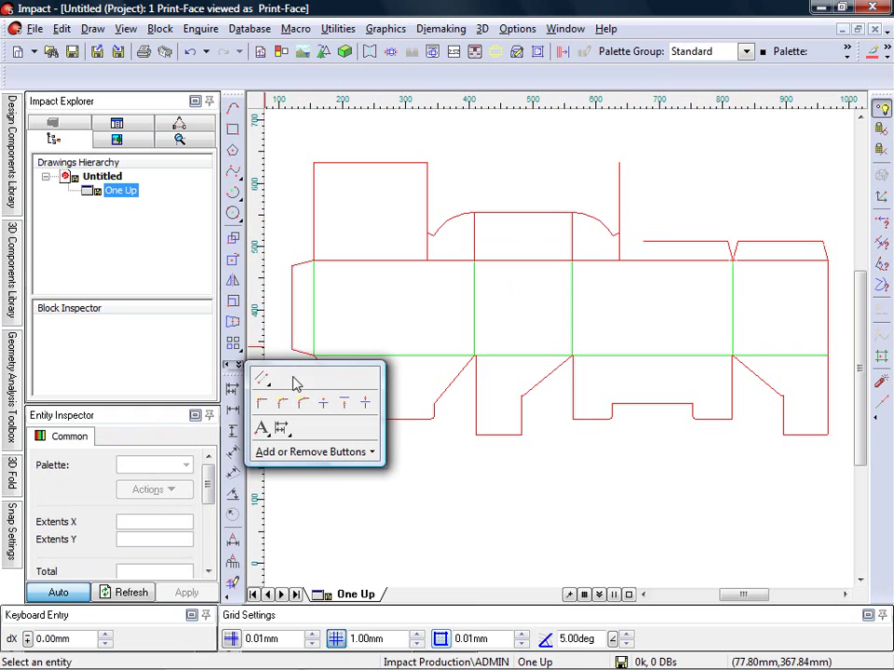
click(343, 403)
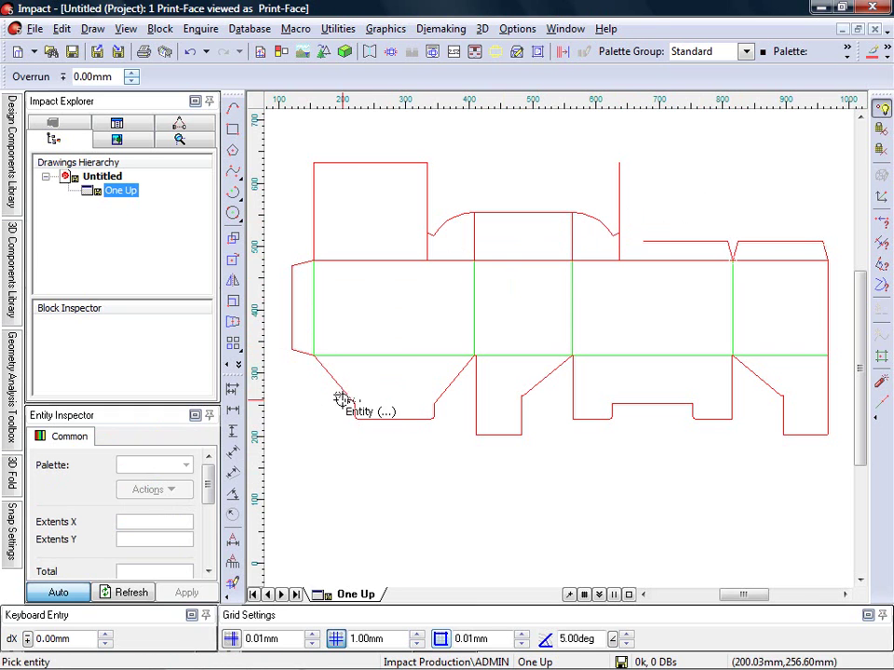
click(644, 239)
click(619, 206)
right_click(668, 185)
click(689, 196)
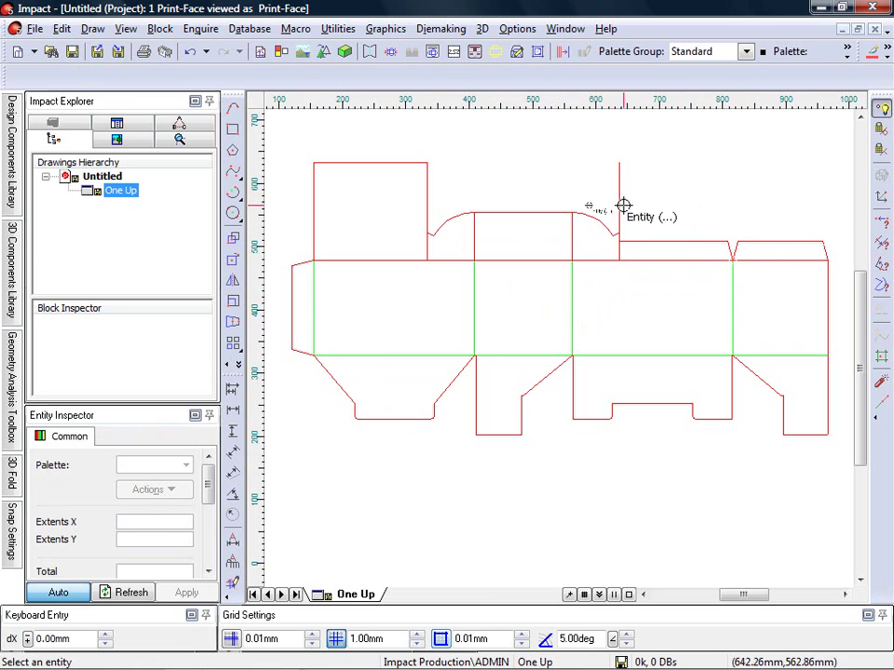
Step: Trim off the part of the third panel's vertical line that rises above the gusset
click(233, 364)
click(326, 403)
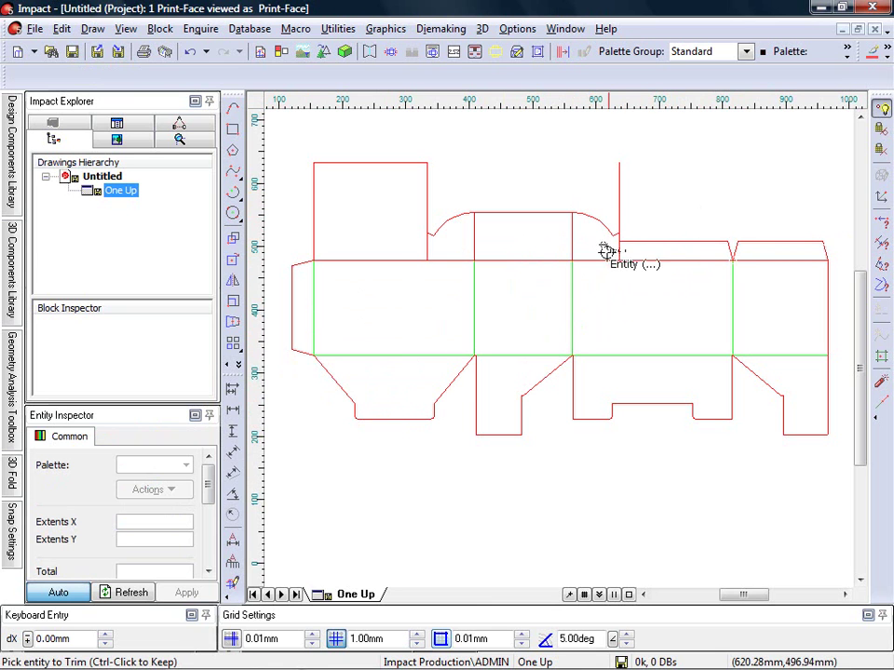
right_click(677, 179)
click(688, 178)
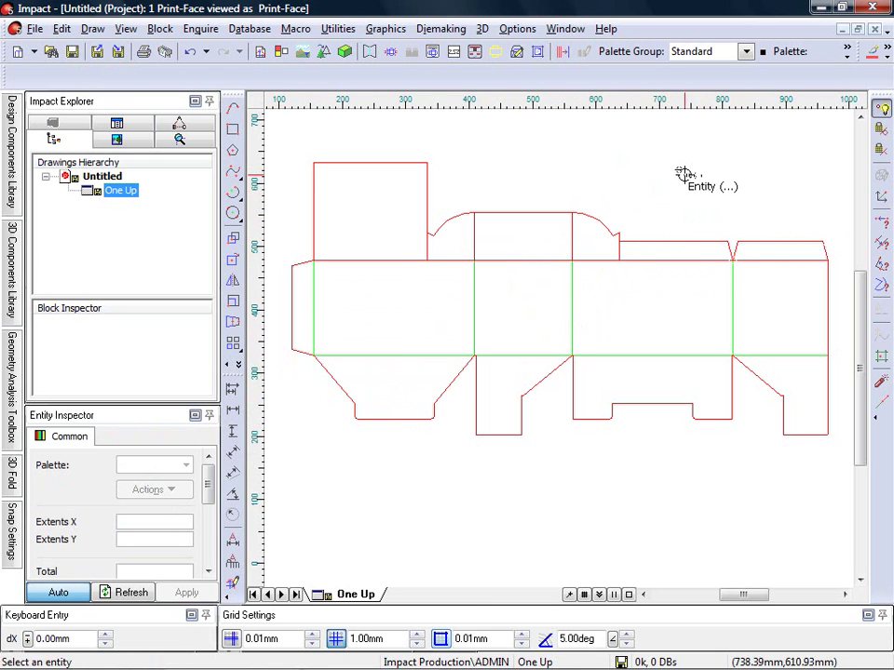
Step: Split the first and third panels' top edges where the vertical sides of their top flaps meet them
click(607, 253)
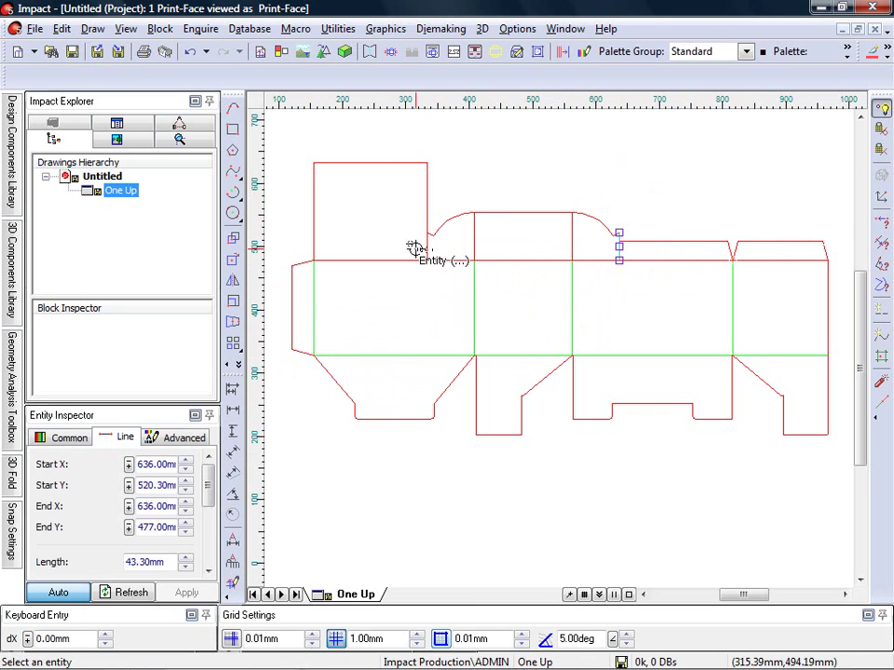
shift+click(418, 247)
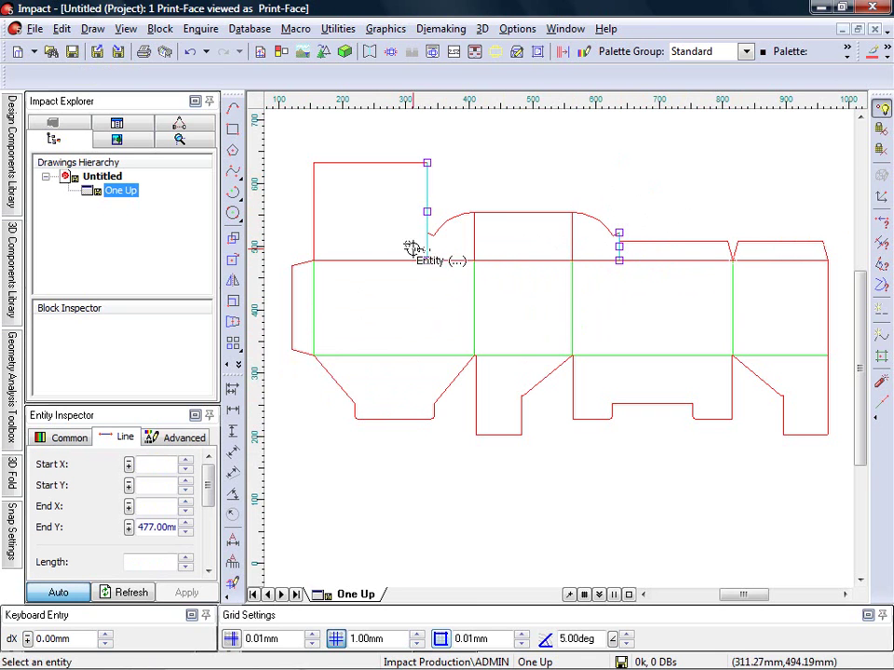
click(237, 364)
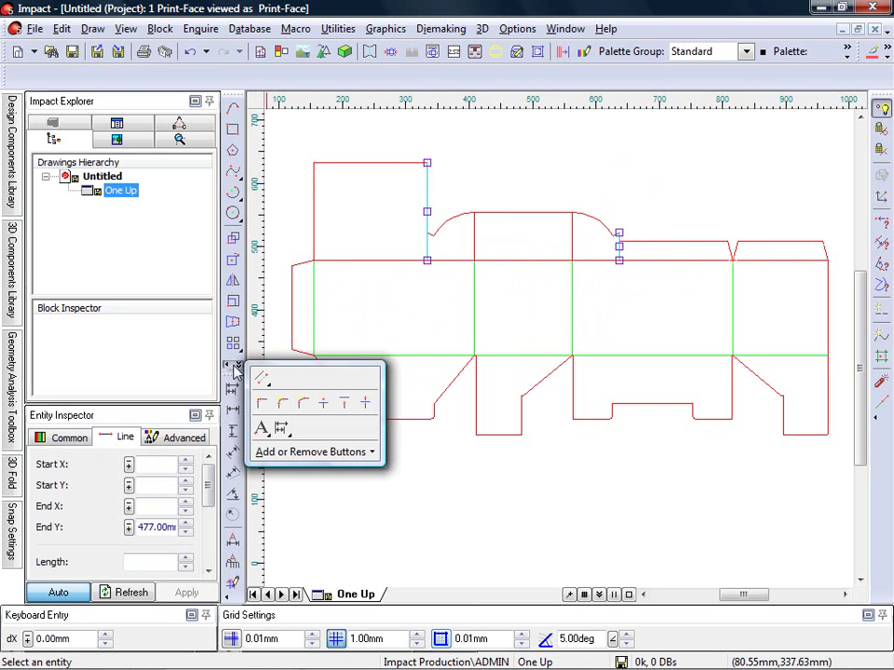
click(365, 406)
click(380, 262)
click(381, 262)
click(573, 263)
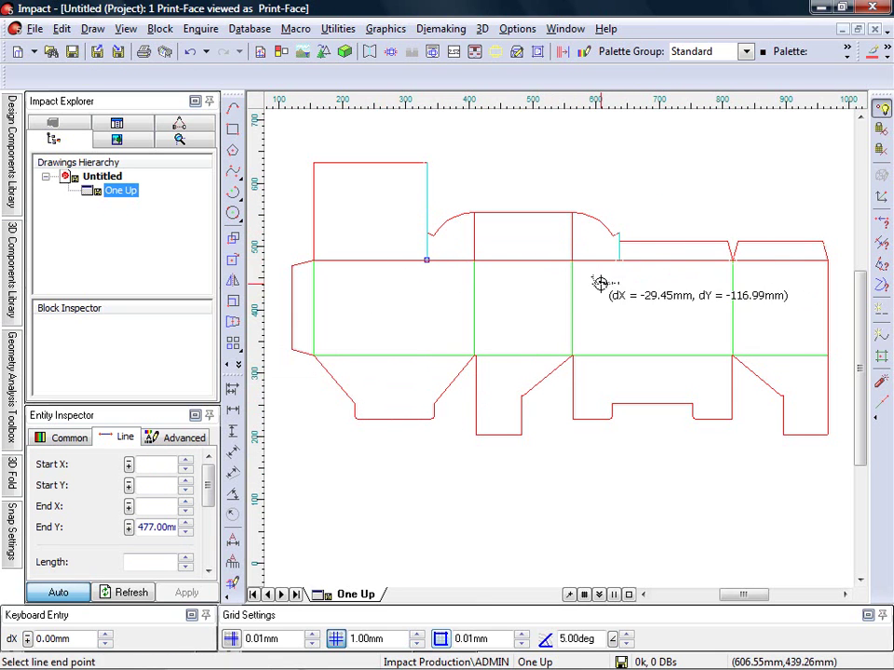
click(601, 246)
right_click(643, 172)
click(646, 173)
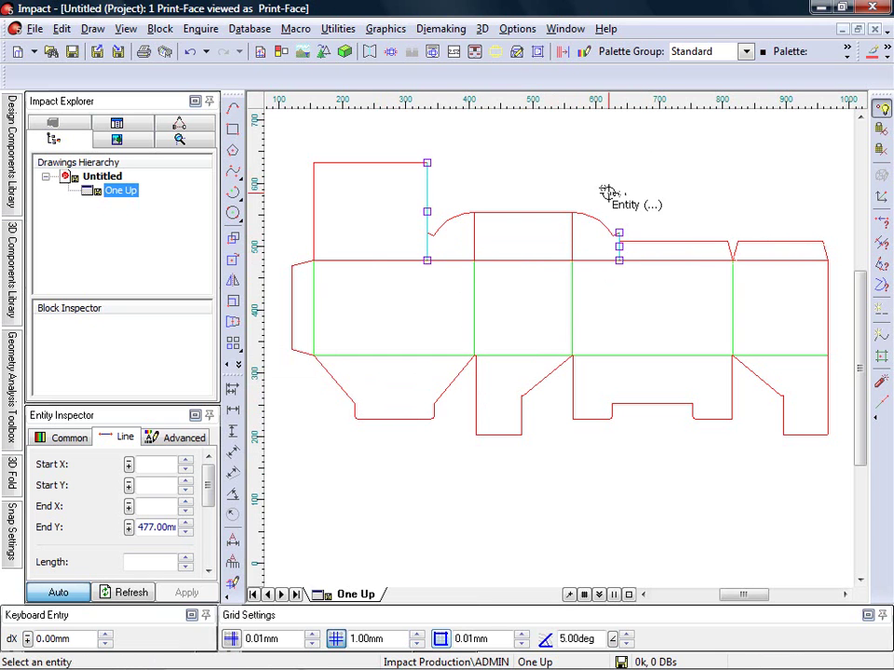
Step: Convert the panels' top fold lines and both sides of the second panel's dust flap from cut to crease, leaving the gusset bases cut
click(402, 258)
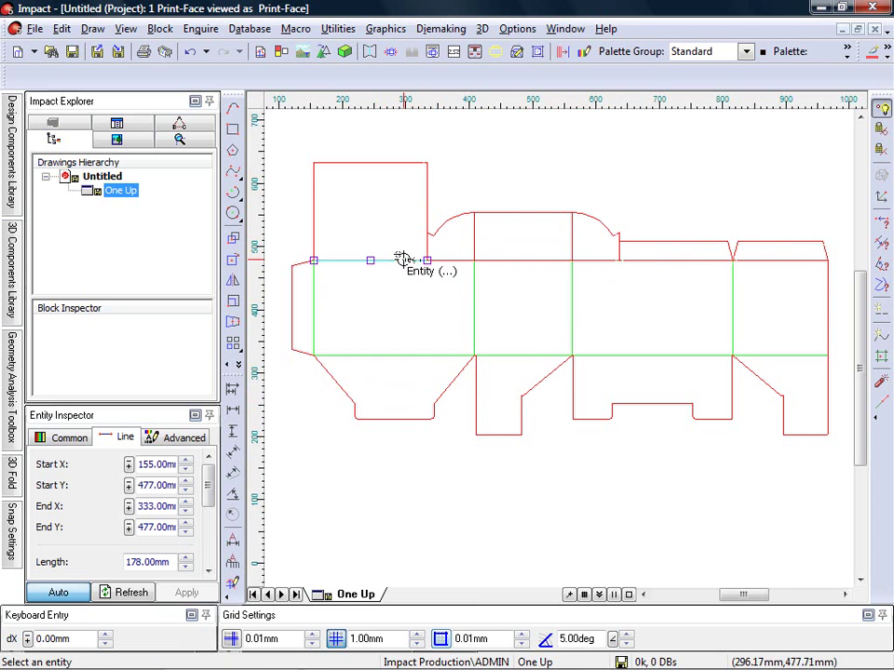
shift+click(473, 240)
shift+click(511, 258)
shift+click(569, 232)
shift+click(678, 258)
shift+click(763, 258)
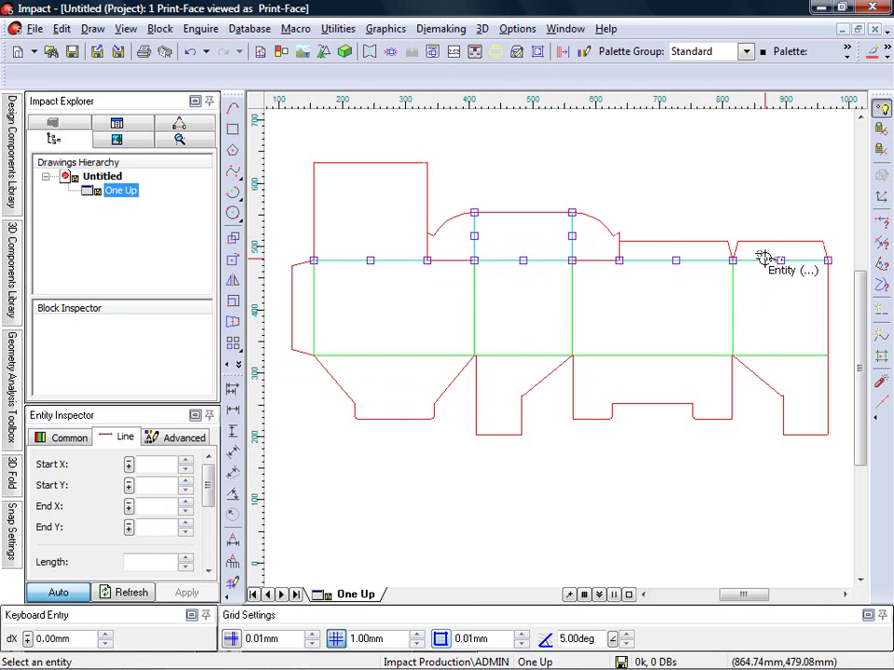
click(887, 56)
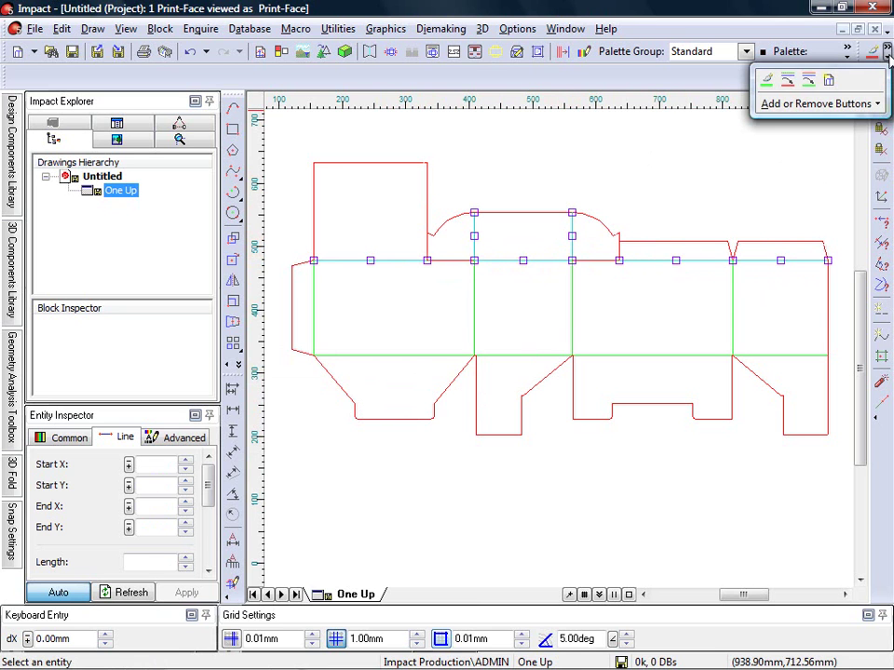
click(809, 82)
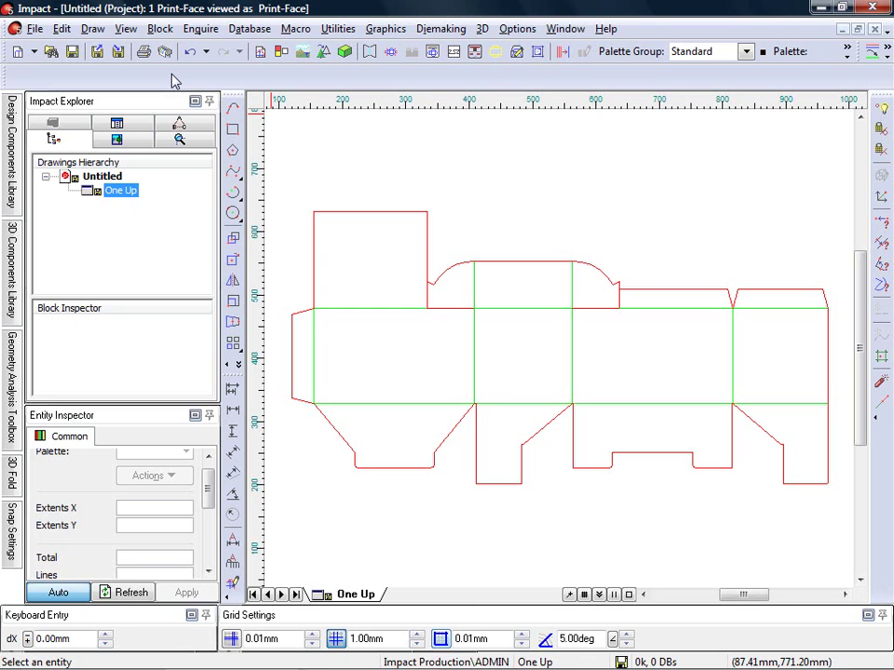
Step: Add the thumb cut component from the corrugated Miscellaneous library to the top edge of the second panel's dust flap
mouse_move(18, 113)
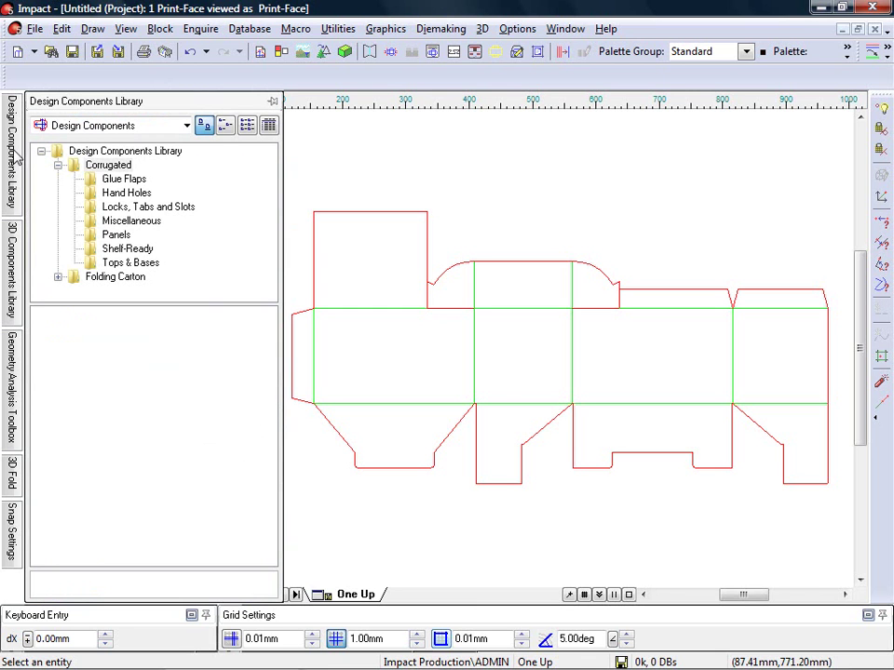
click(127, 220)
drag(186, 359, 491, 289)
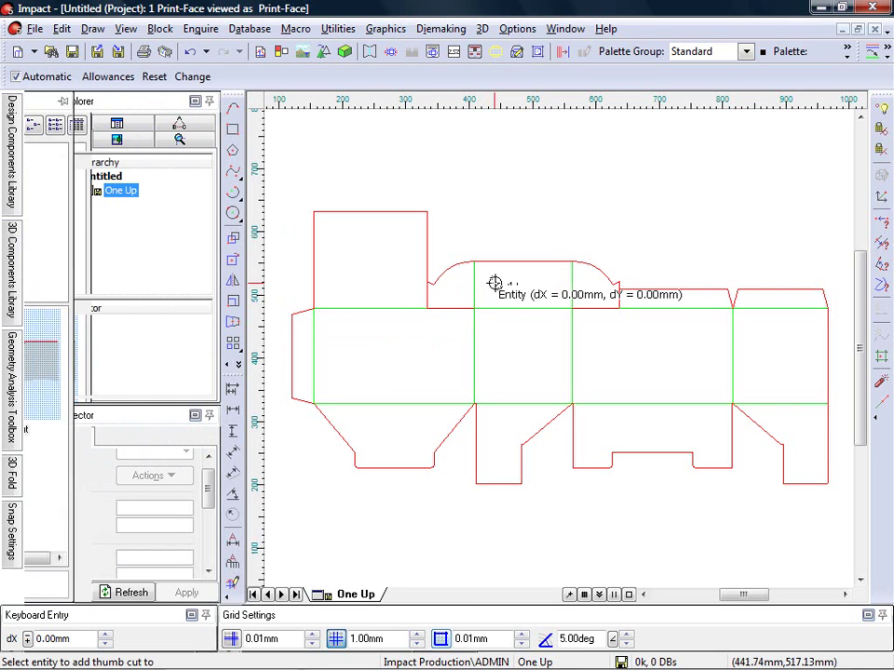
click(523, 273)
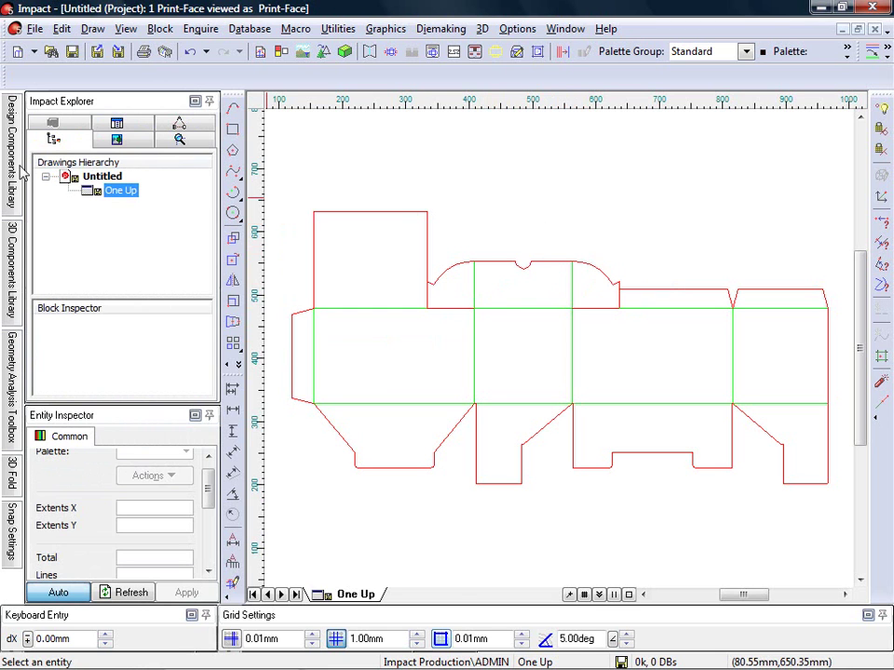
Step: Add a locking tab from the corrugated Locks, Tabs and Slots library, centred on the outer edge of the first panel's top flap
mouse_move(14, 172)
click(111, 206)
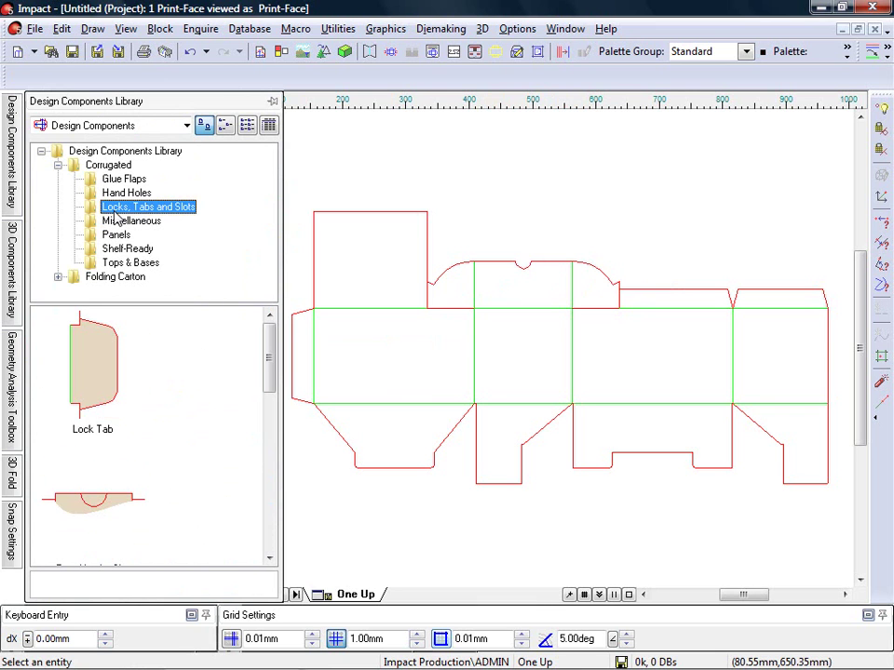
drag(269, 328, 271, 395)
drag(119, 465, 359, 250)
click(374, 207)
click(374, 205)
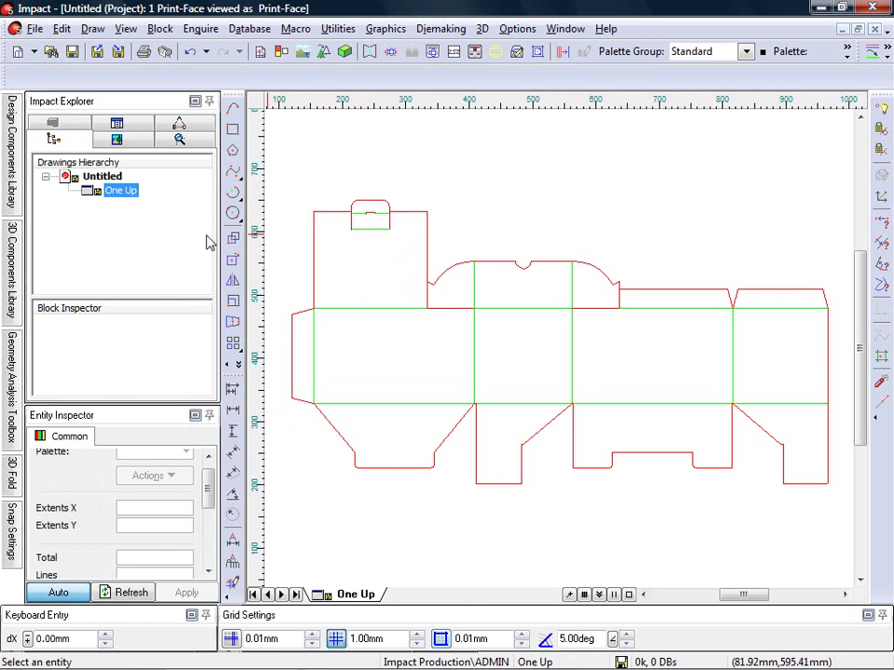
Step: Add the matching lock slot from the corrugated Locks, Tabs and Slots library, centred on the third panel's exposed top fold line
mouse_move(12, 192)
drag(82, 324, 671, 330)
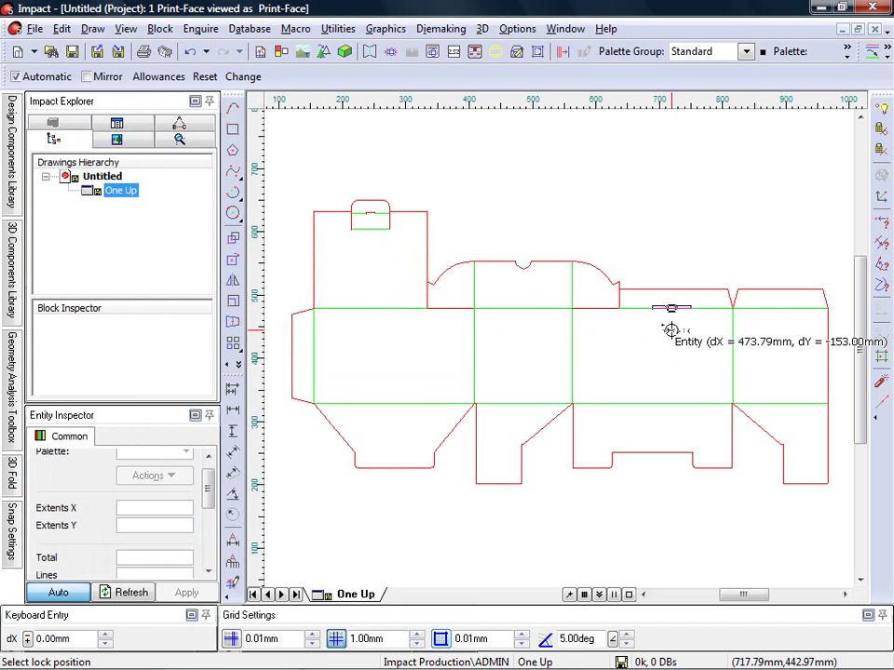
click(671, 328)
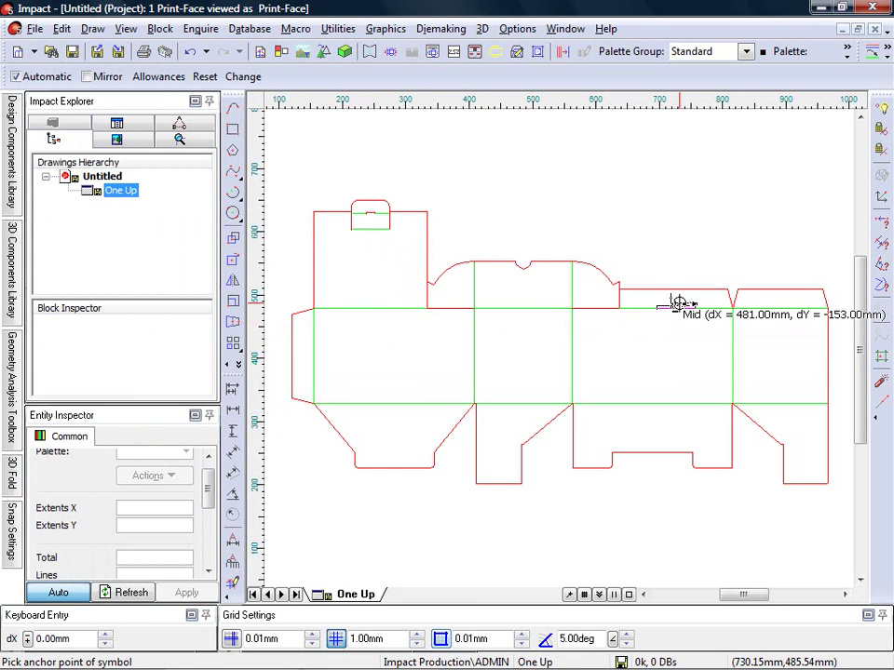
click(676, 303)
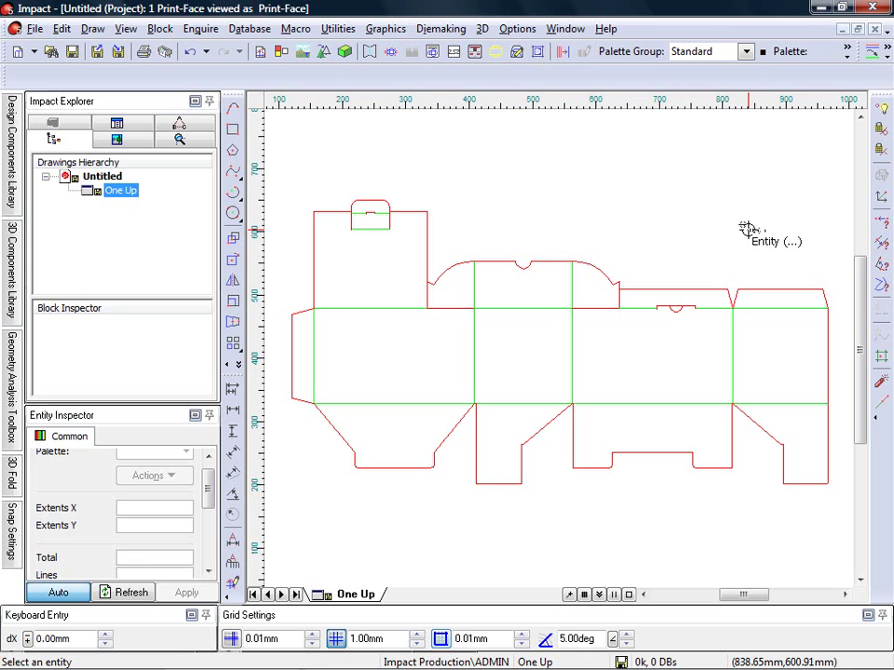
Step: Fold the flat design into a new 3D view with a 90-degree fold angle, using the second panel as the base face
click(347, 52)
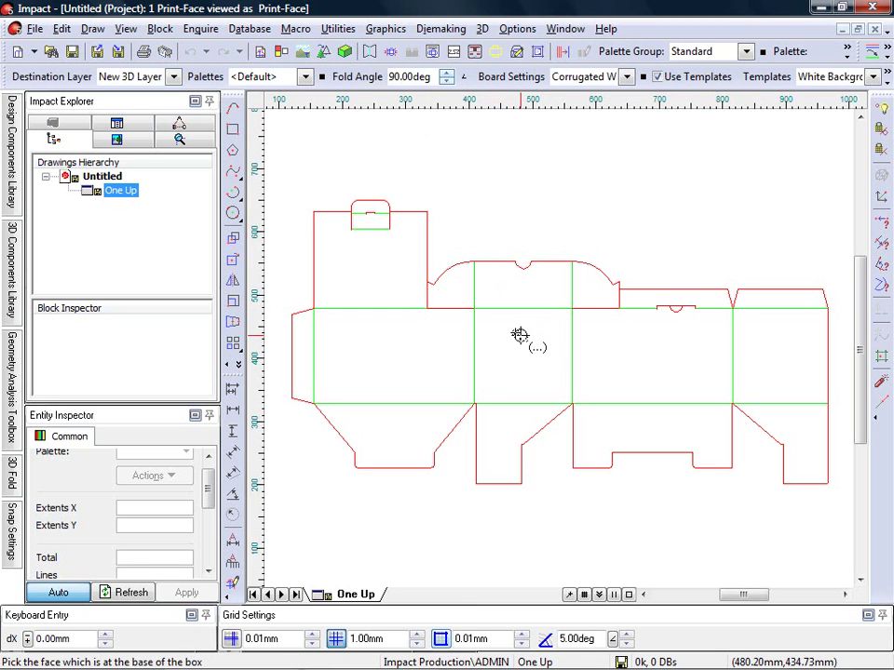
click(531, 372)
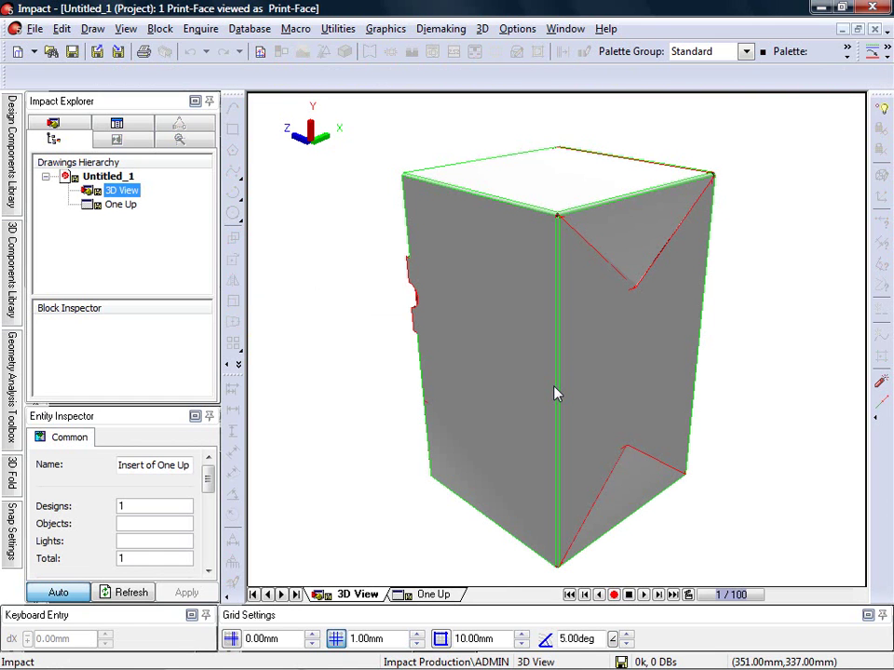
Step: Set the fold angle of the box's lower front flap with the thumb cut to 60 degrees
key(r)
drag(369, 391, 610, 383)
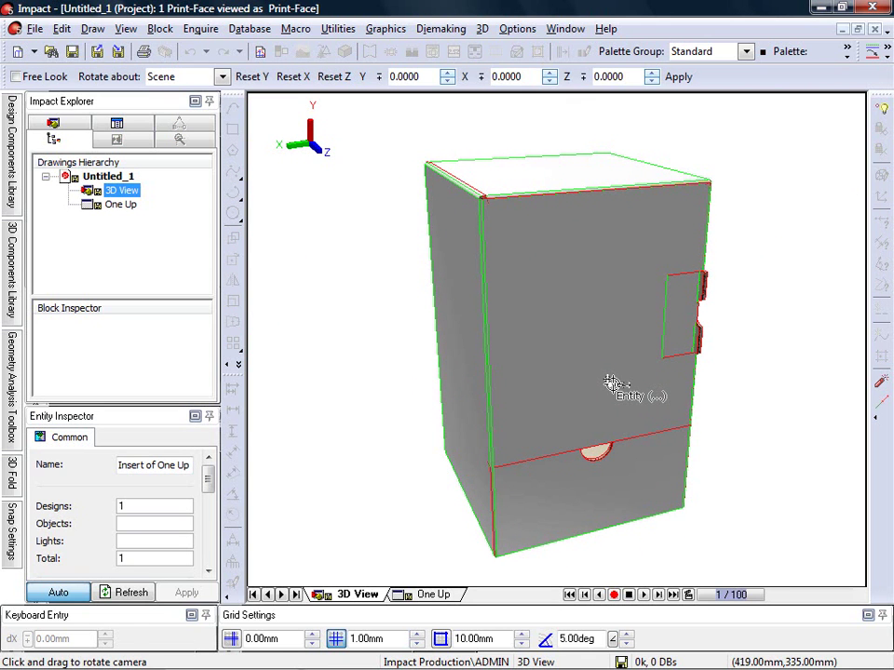
click(630, 453)
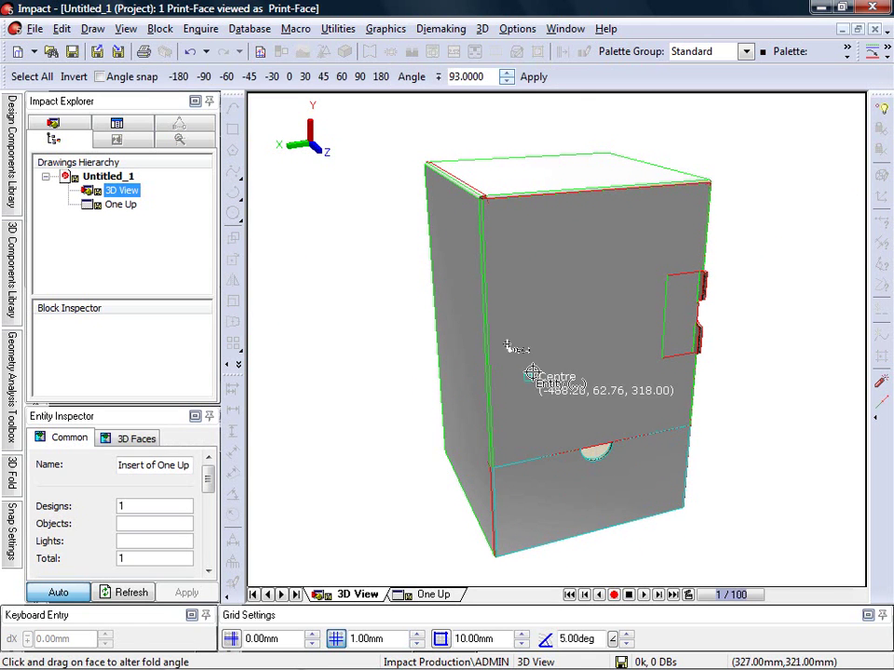
click(324, 78)
click(341, 79)
click(359, 78)
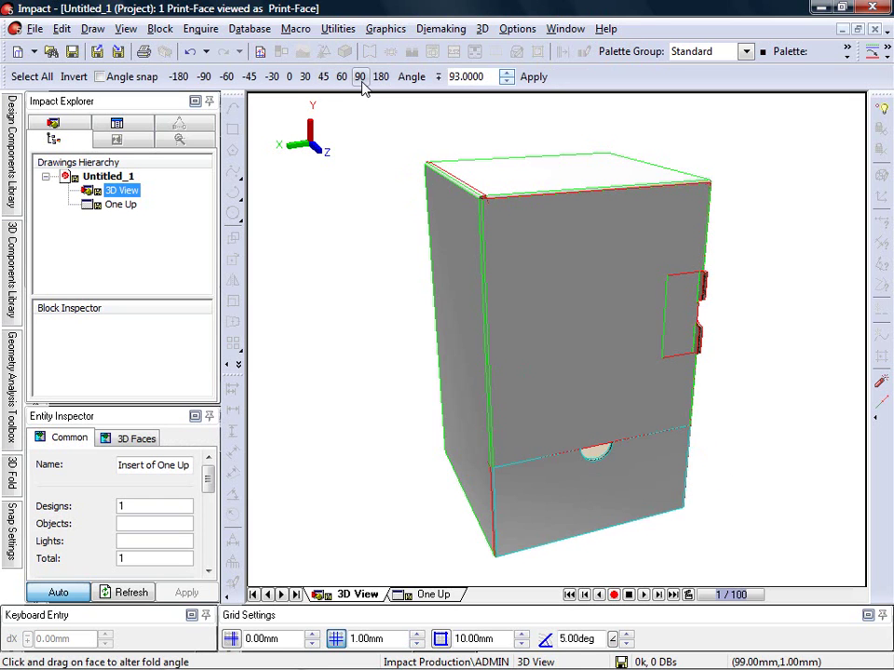
click(341, 80)
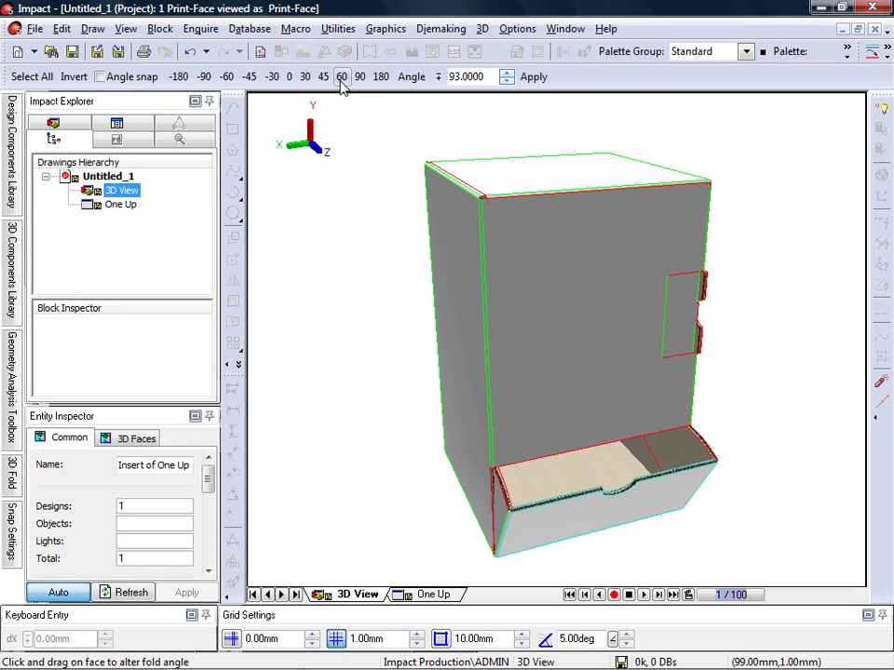
Step: Create a new material in the 3D scene that uses the Devil's Breath artwork image as its texture
click(55, 123)
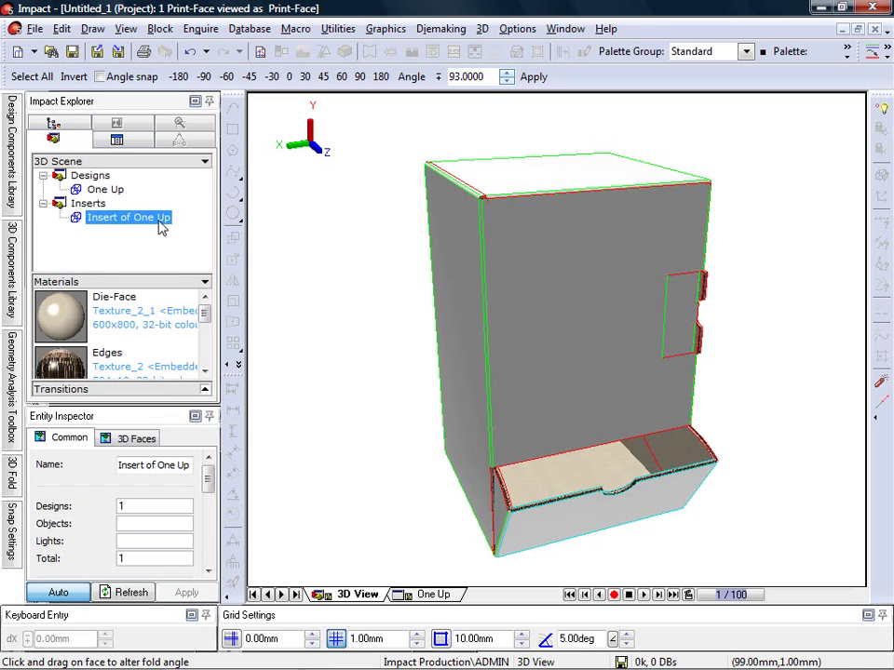
drag(203, 316, 206, 364)
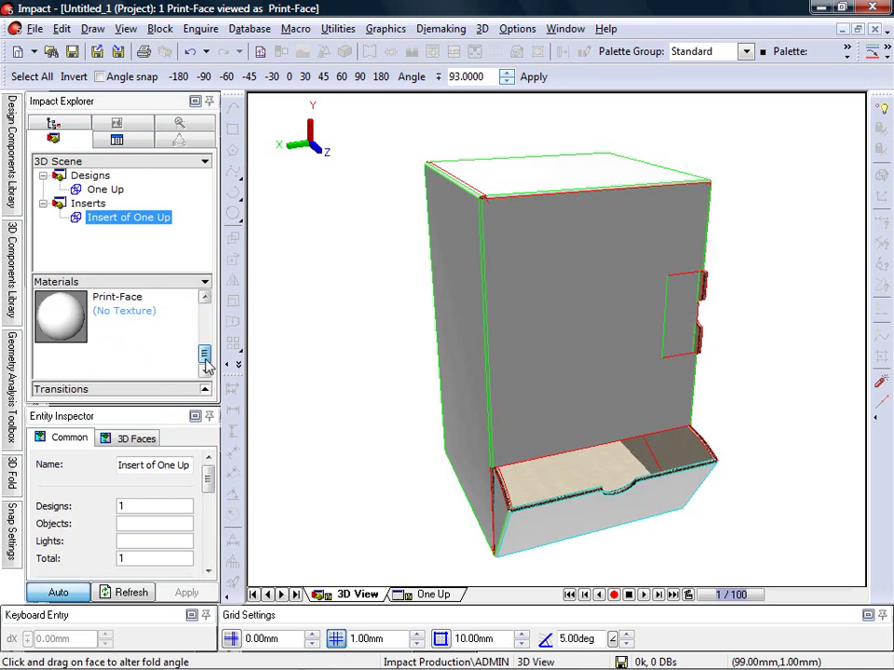
right_click(72, 317)
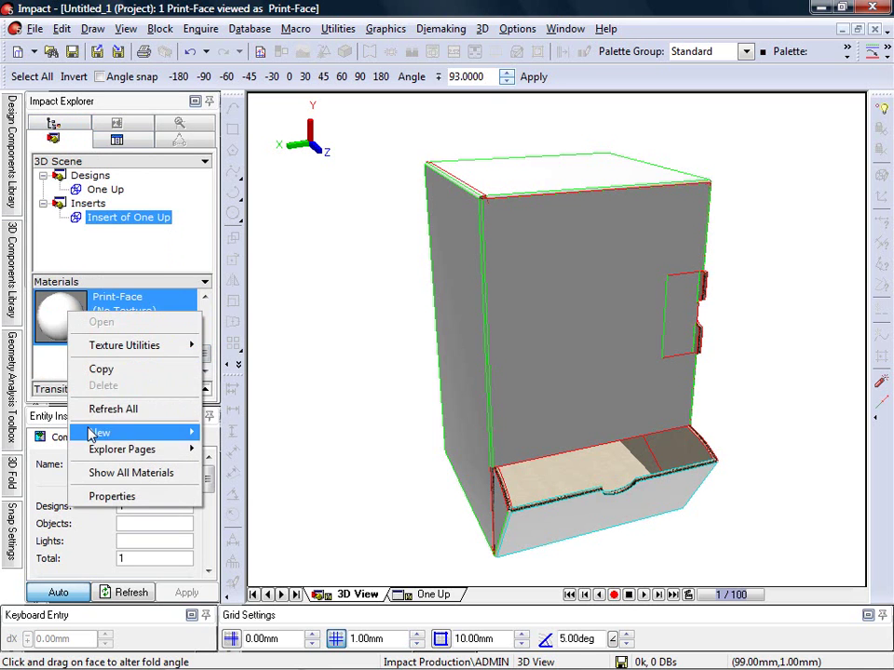
mouse_move(93, 434)
click(223, 433)
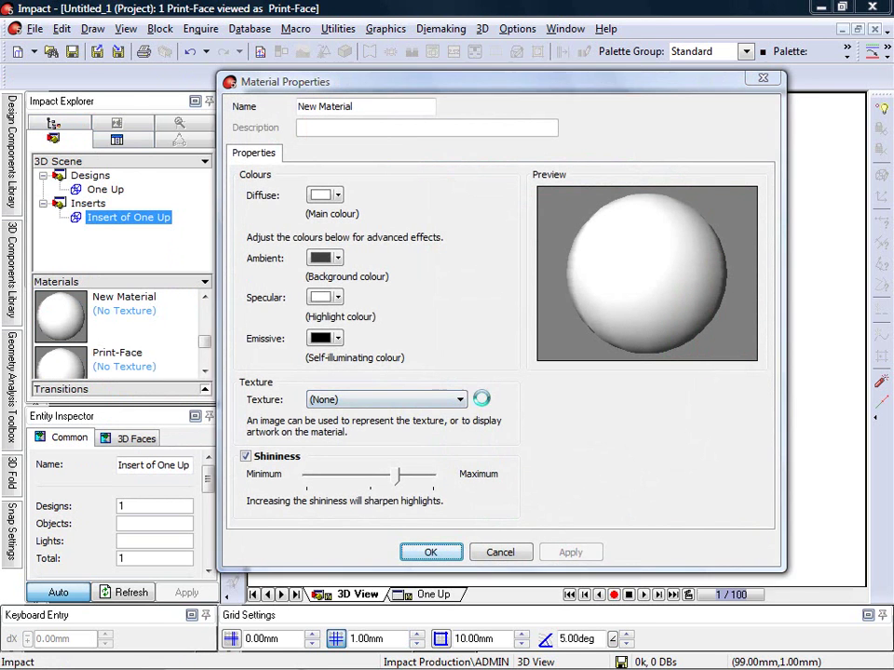
click(477, 399)
double_click(547, 135)
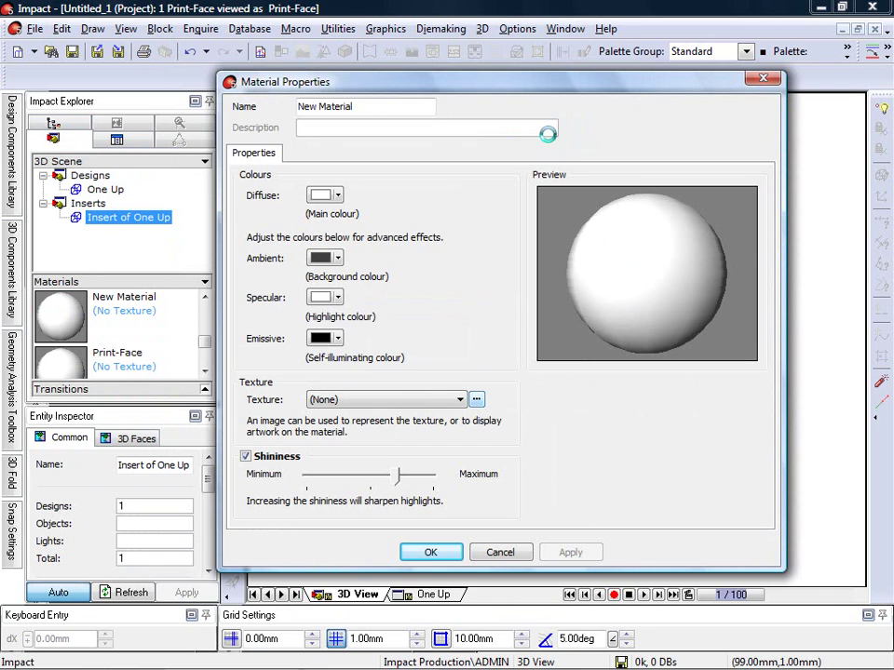
click(432, 552)
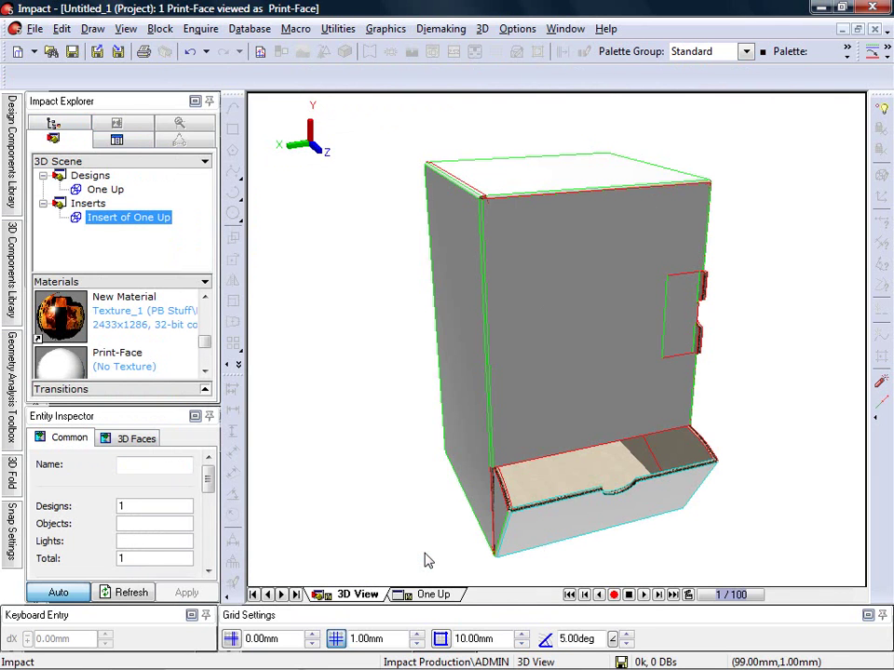
Step: Apply the new artwork material to the outer print face of the folded box and clear the selection
drag(62, 316, 461, 323)
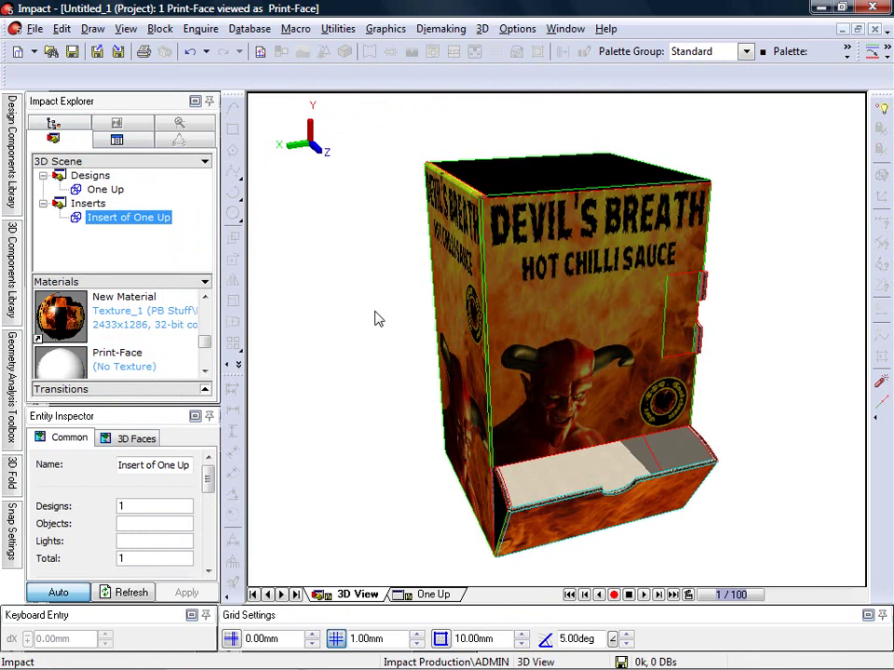
click(307, 306)
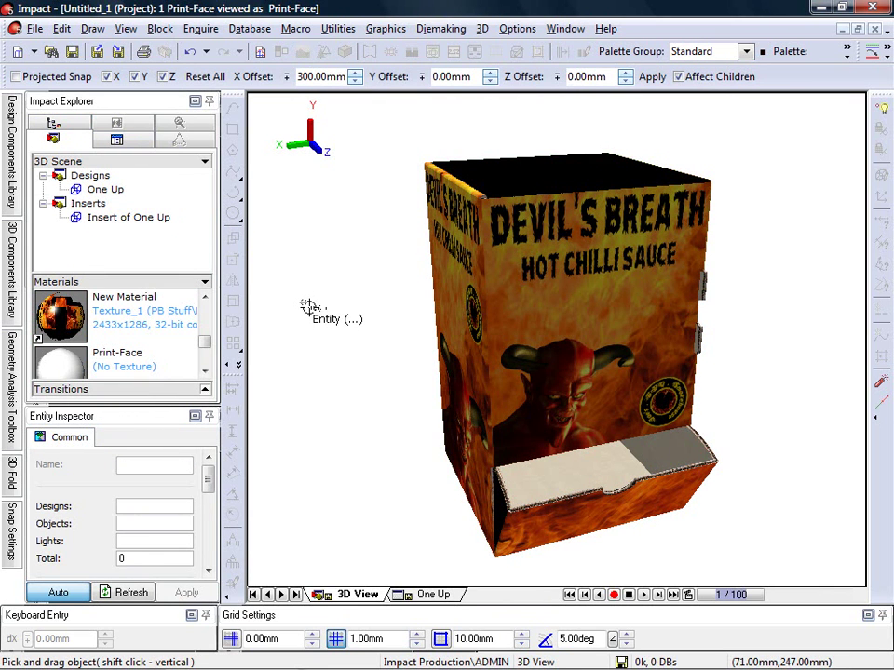